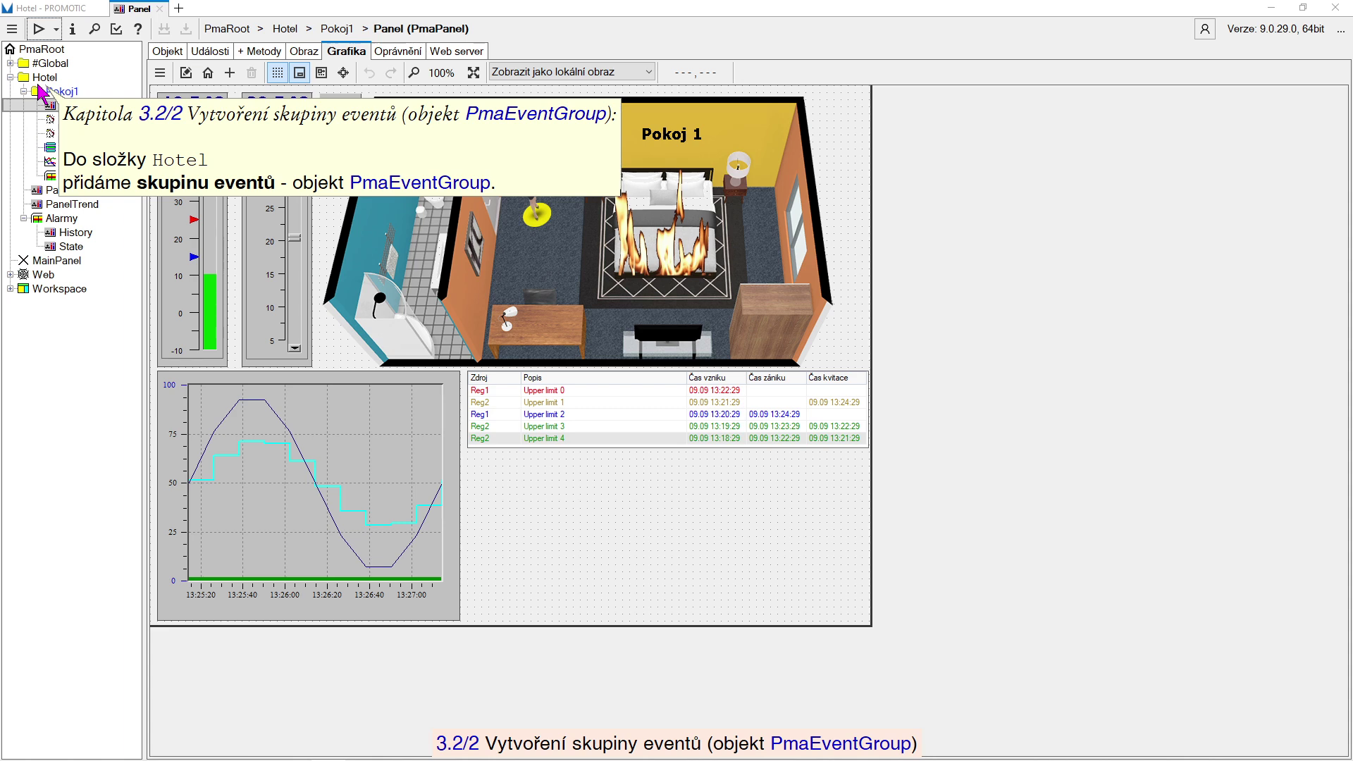
# Add a PmaEventGroup object to the Hotel folder and name it Eventy
pyautogui.click(45, 79)
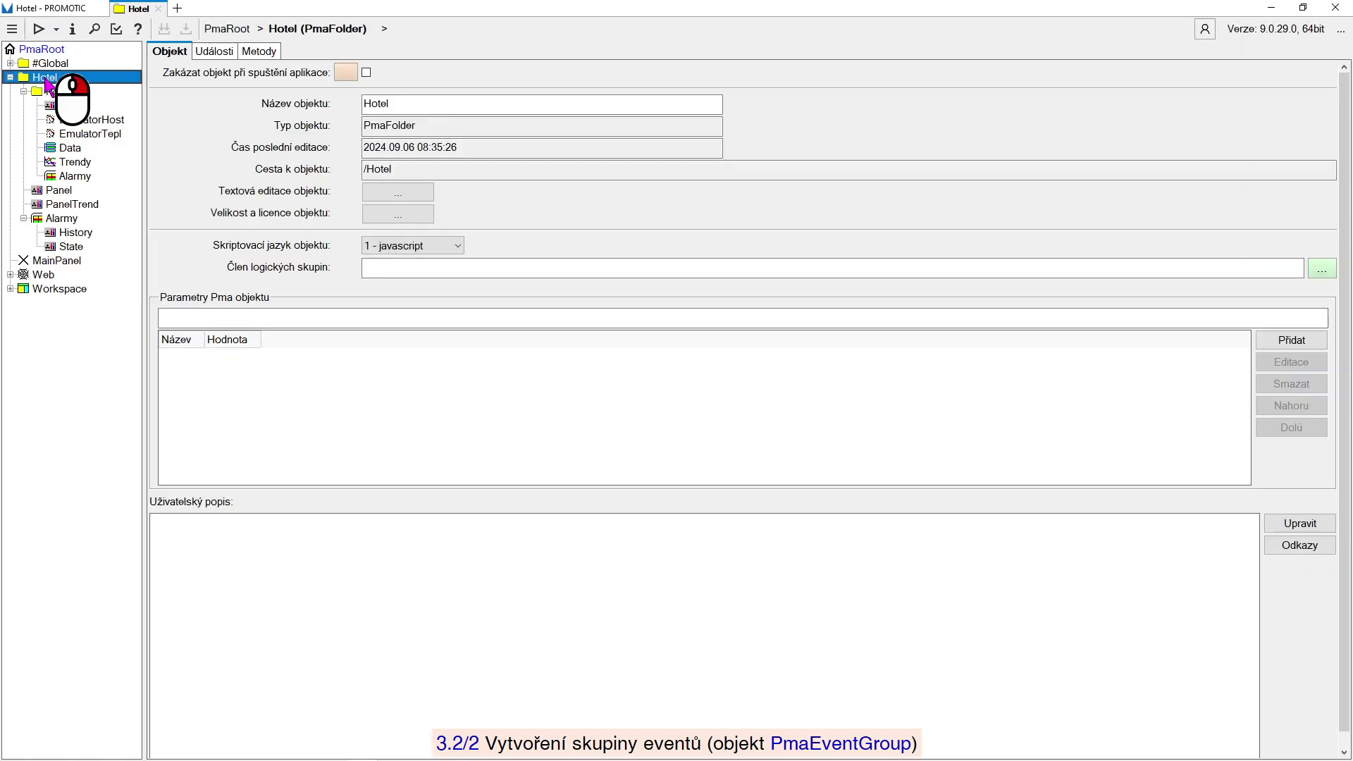
pyautogui.rightClick(45, 79)
pyautogui.click(230, 99)
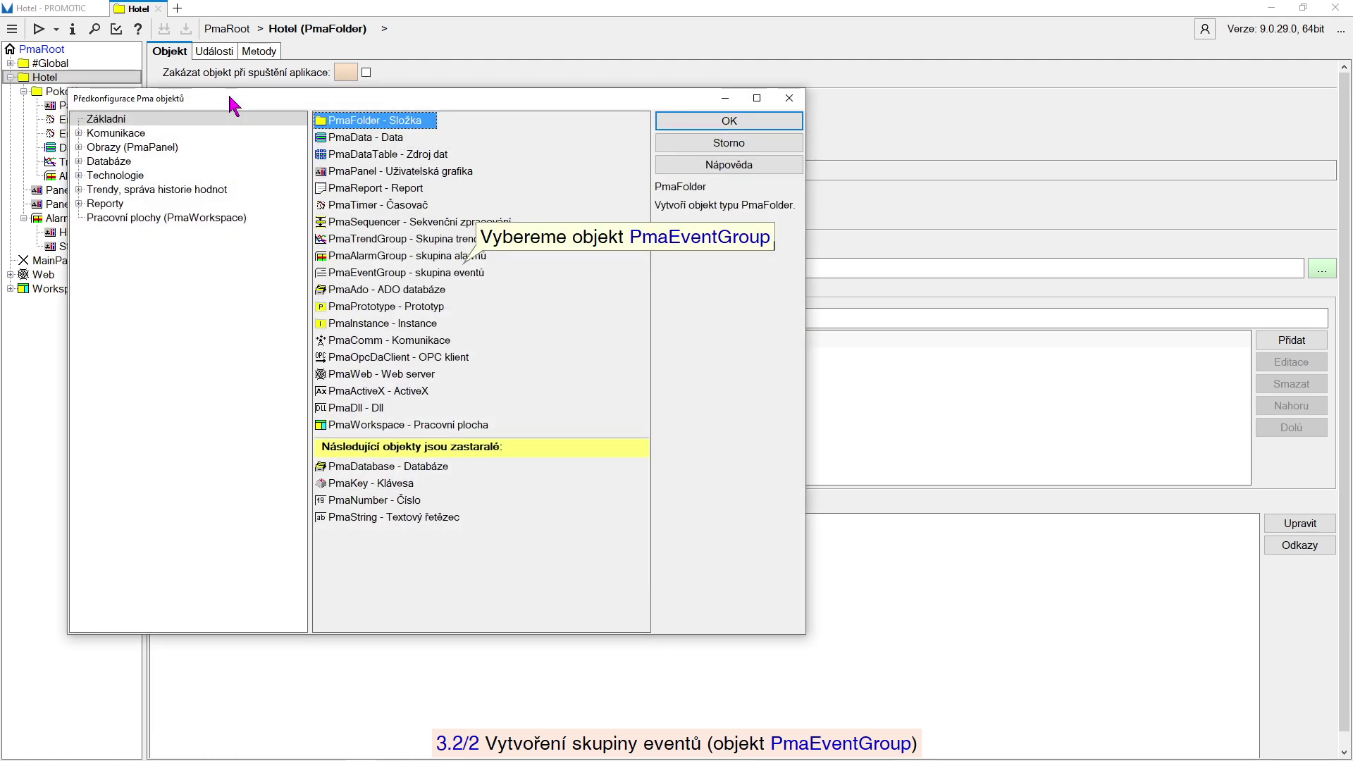
pyautogui.doubleClick(409, 277)
pyautogui.write('Eventy')
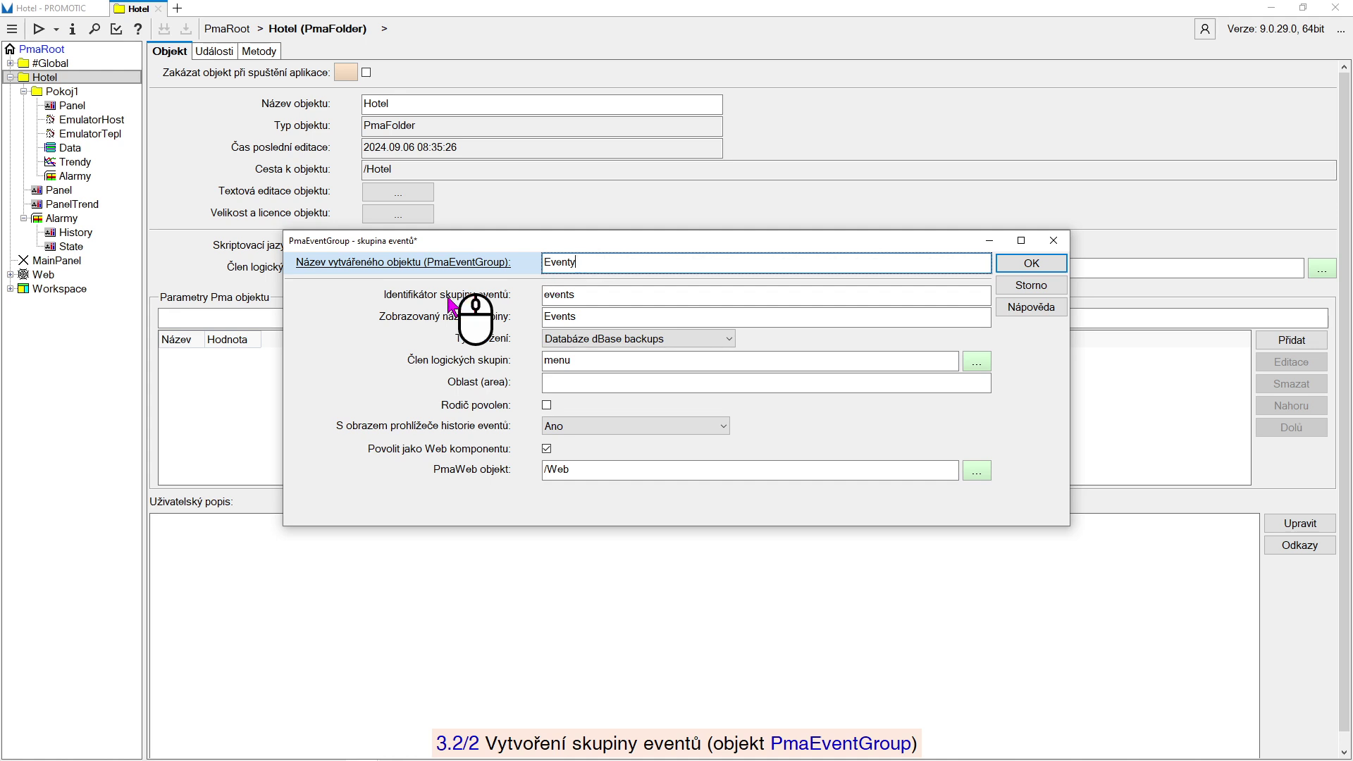
# Set the new event group's identifier to EventyHotel and its displayed name to Hotel
pyautogui.press('Tab')
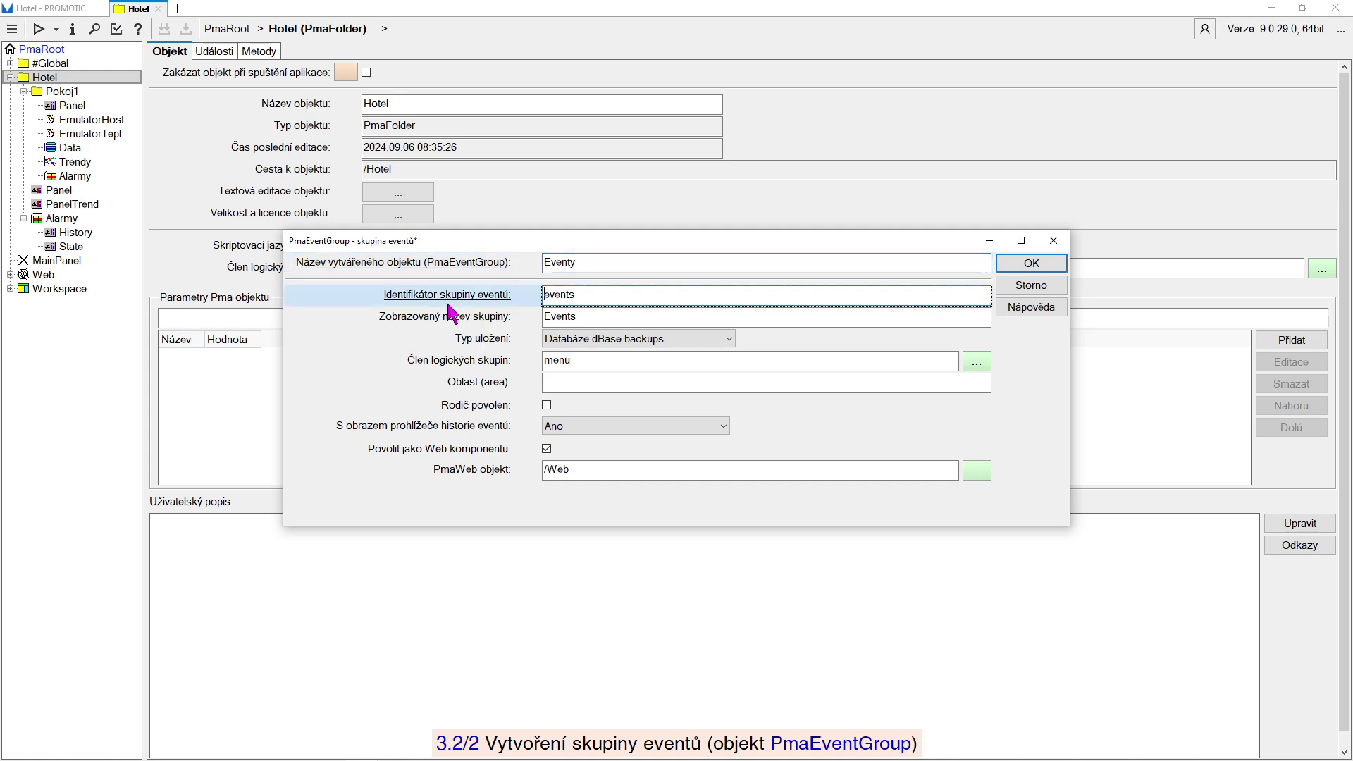
pyautogui.doubleClick(544, 296)
pyautogui.write('Ev')
pyautogui.click(443, 318)
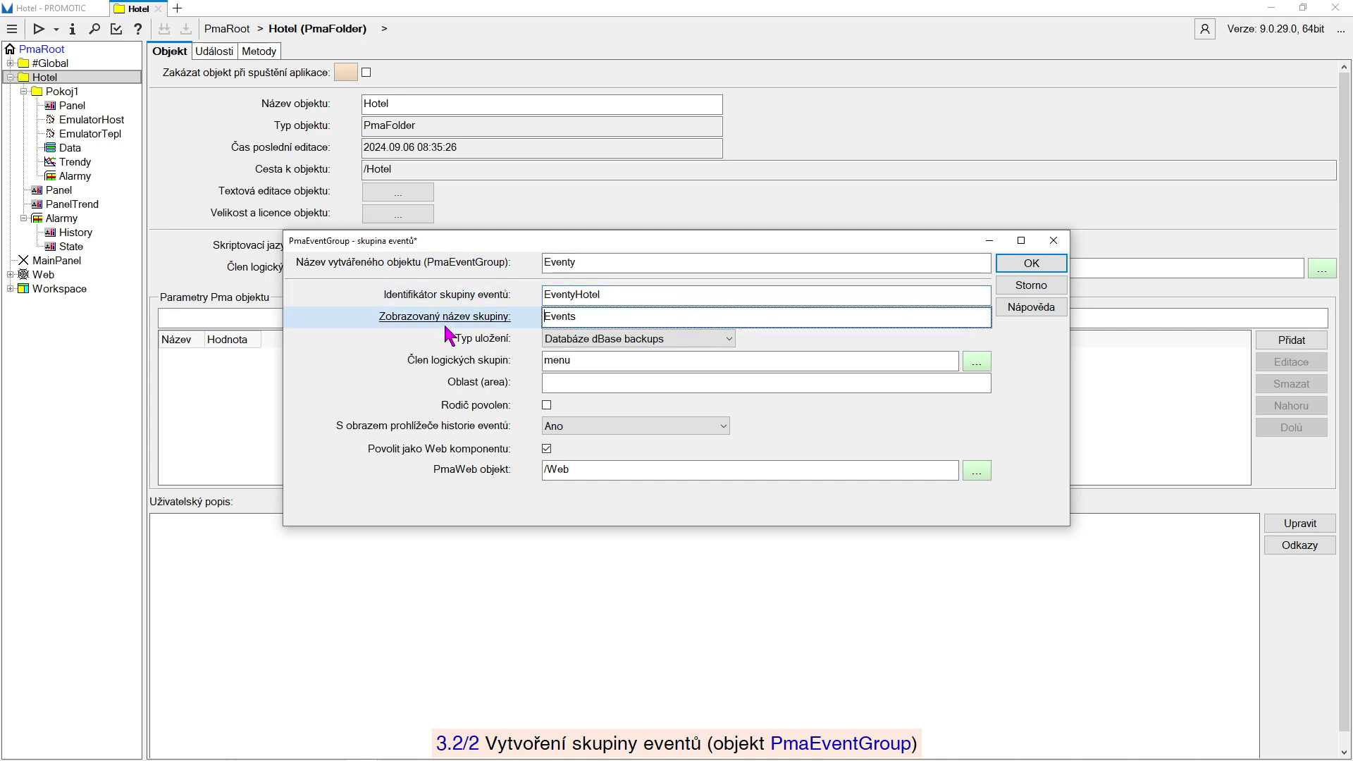
pyautogui.doubleClick(544, 317)
pyautogui.write('Hotel')
# Set the event group's area to Hotel and create the object with the parent option left unchecked
pyautogui.click(481, 381)
pyautogui.click(545, 382)
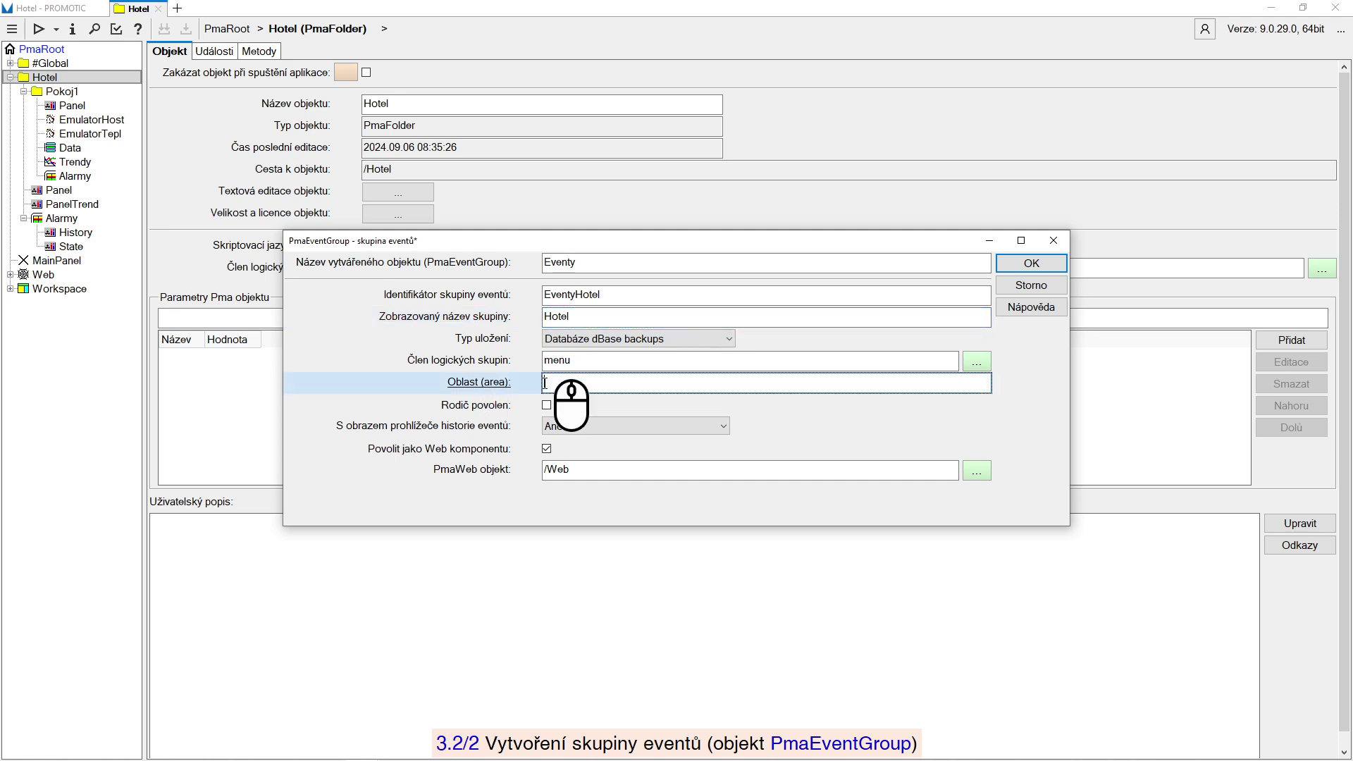
pyautogui.write('Hotel')
pyautogui.click(494, 408)
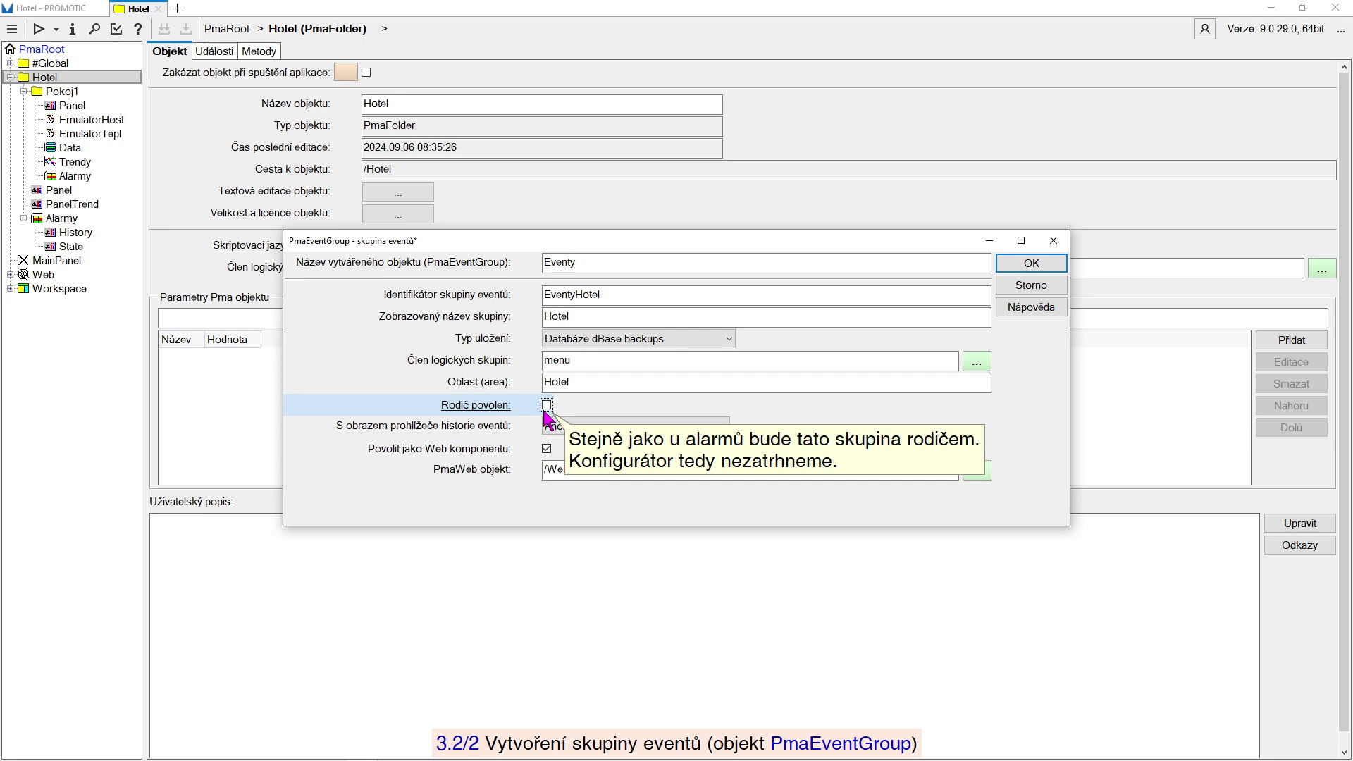
pyautogui.click(1034, 264)
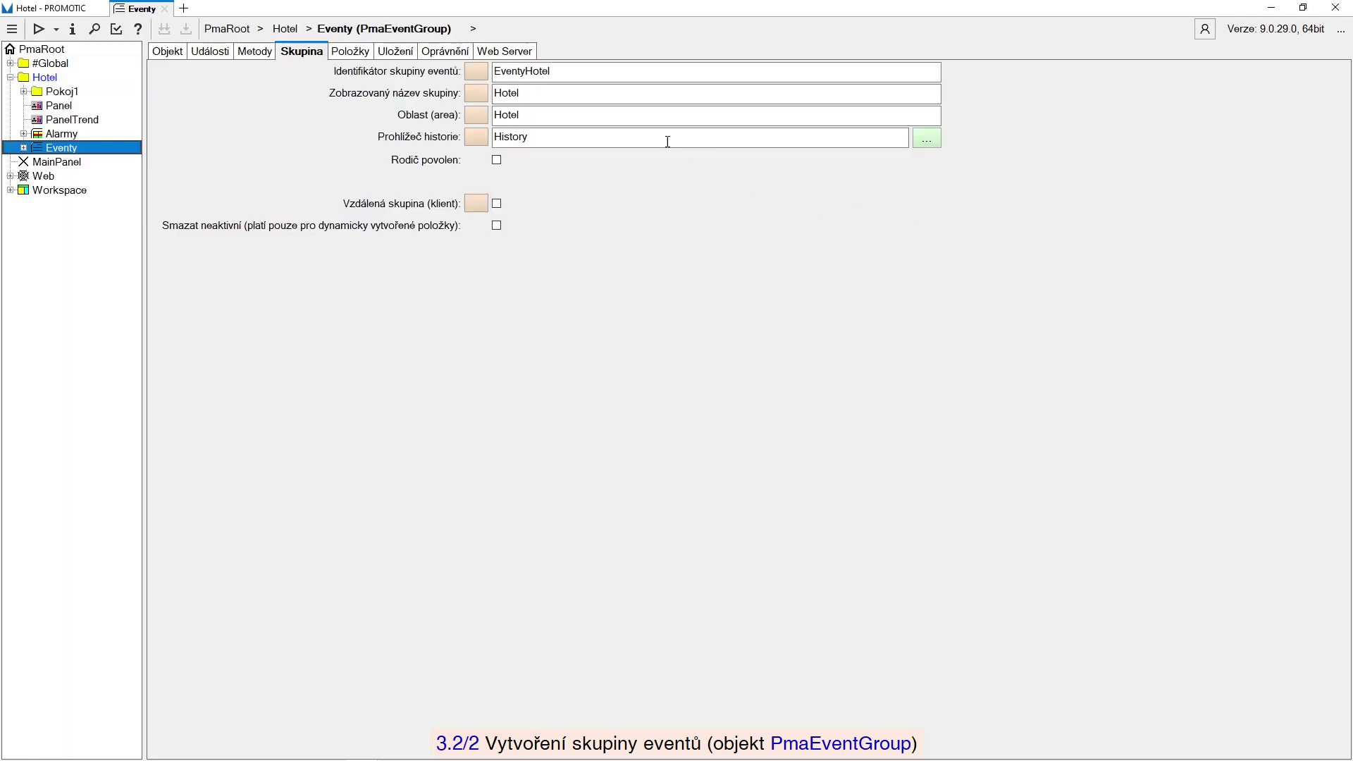
# In the storage settings of the Hotel event group, set the file name prefix to Hotel_
pyautogui.click(393, 52)
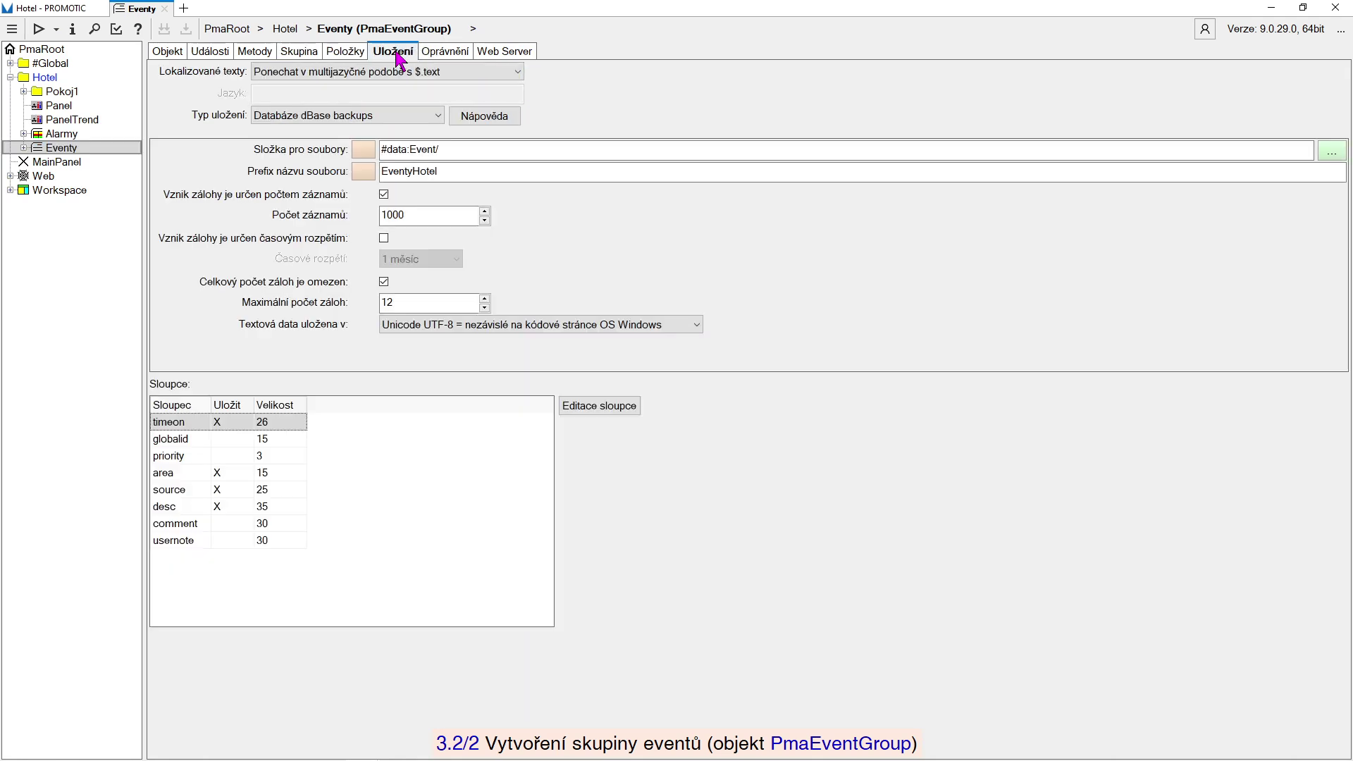
pyautogui.click(300, 176)
pyautogui.click(384, 172)
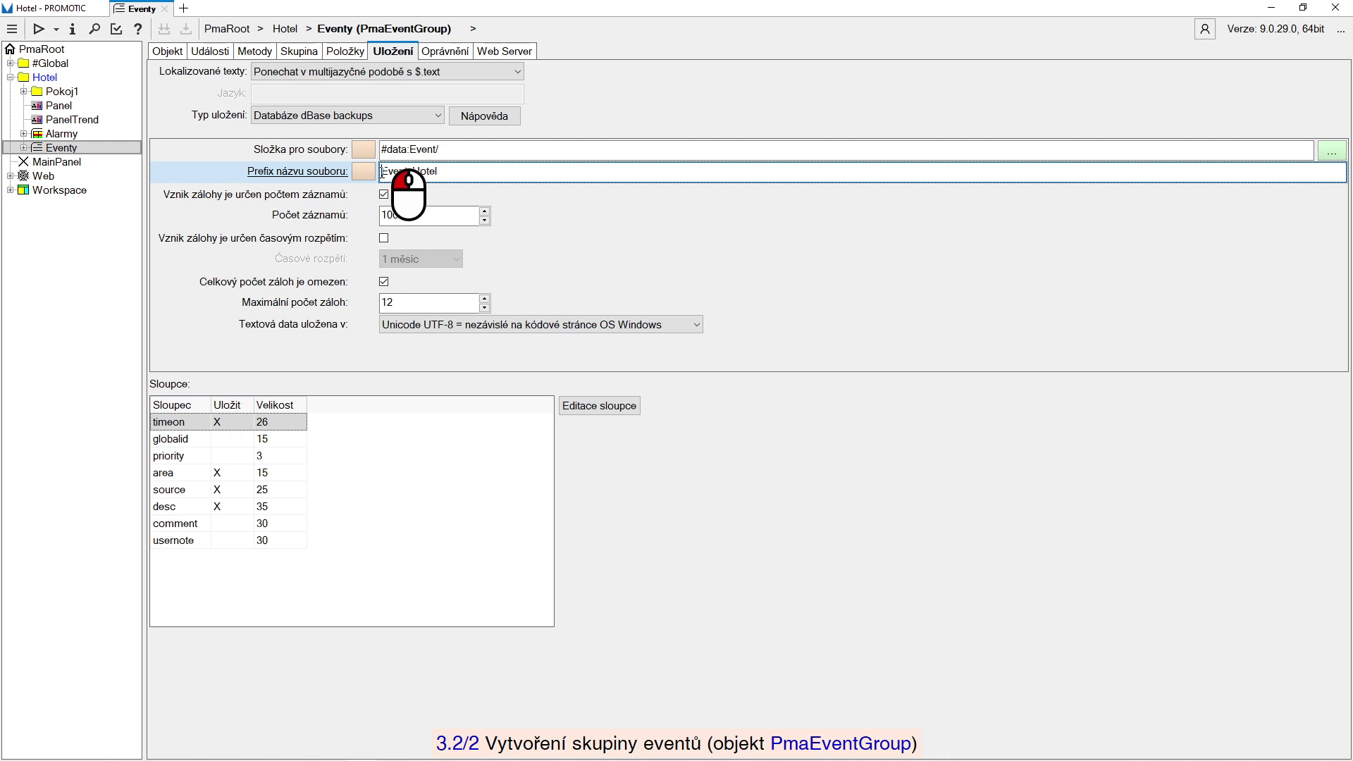
pyautogui.doubleClick(409, 172)
pyautogui.write('Hote')
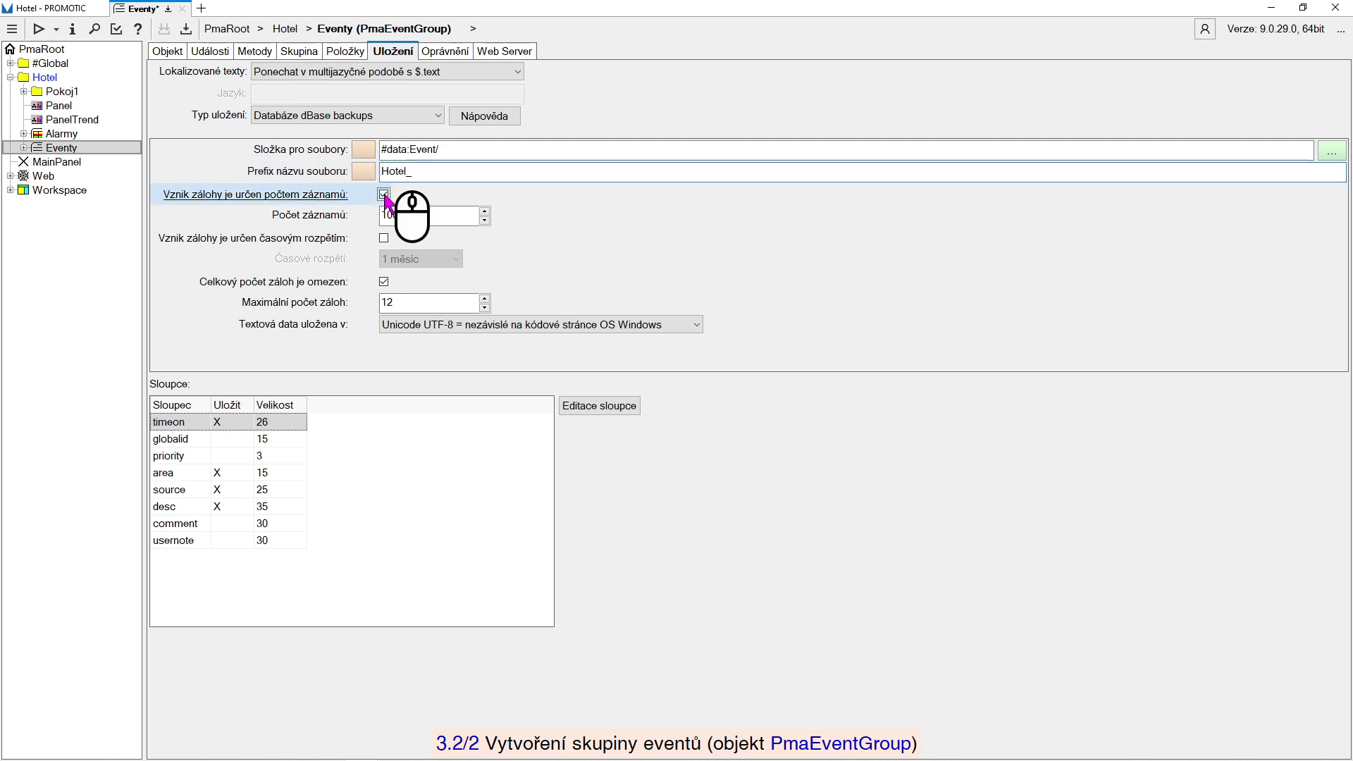
# Switch backup creation from record count to time span, with the span set to 1 měsíc
pyautogui.click(384, 194)
pyautogui.click(255, 247)
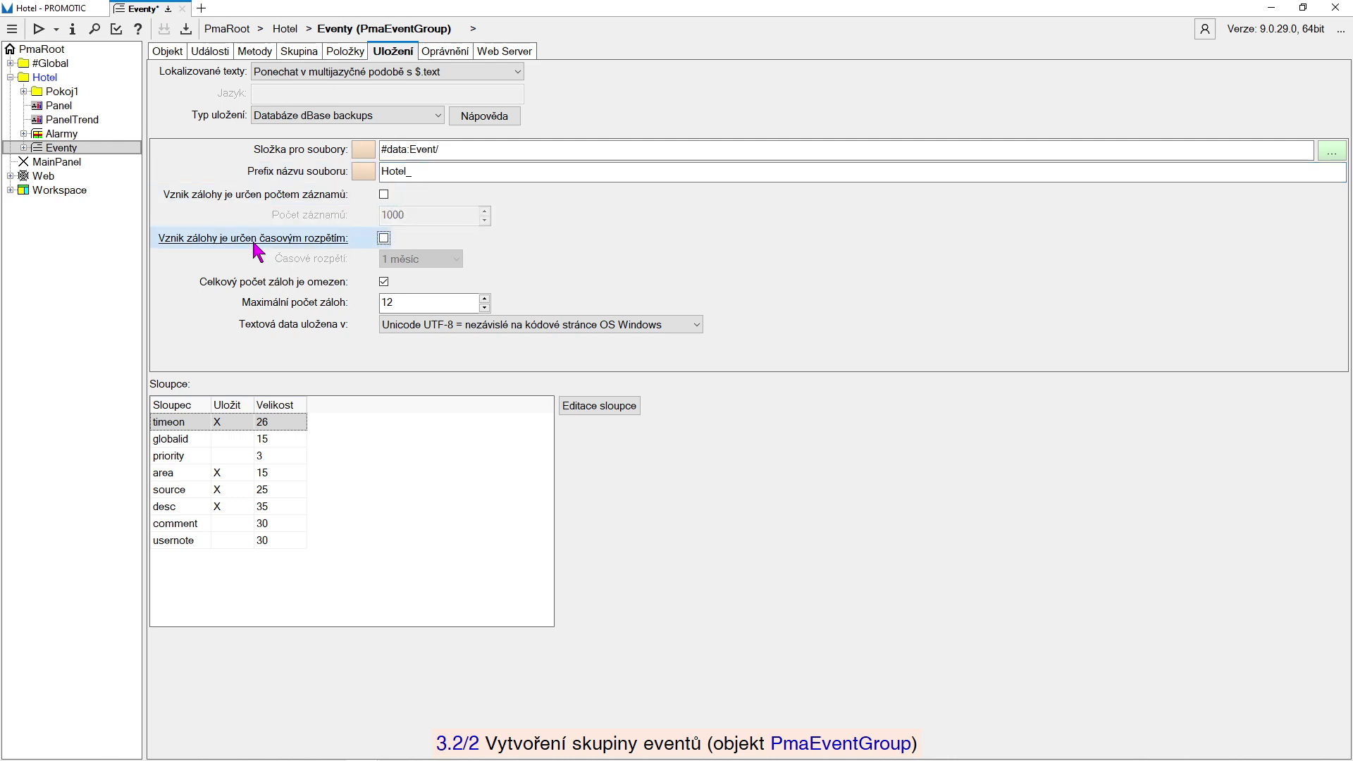
pyautogui.click(384, 238)
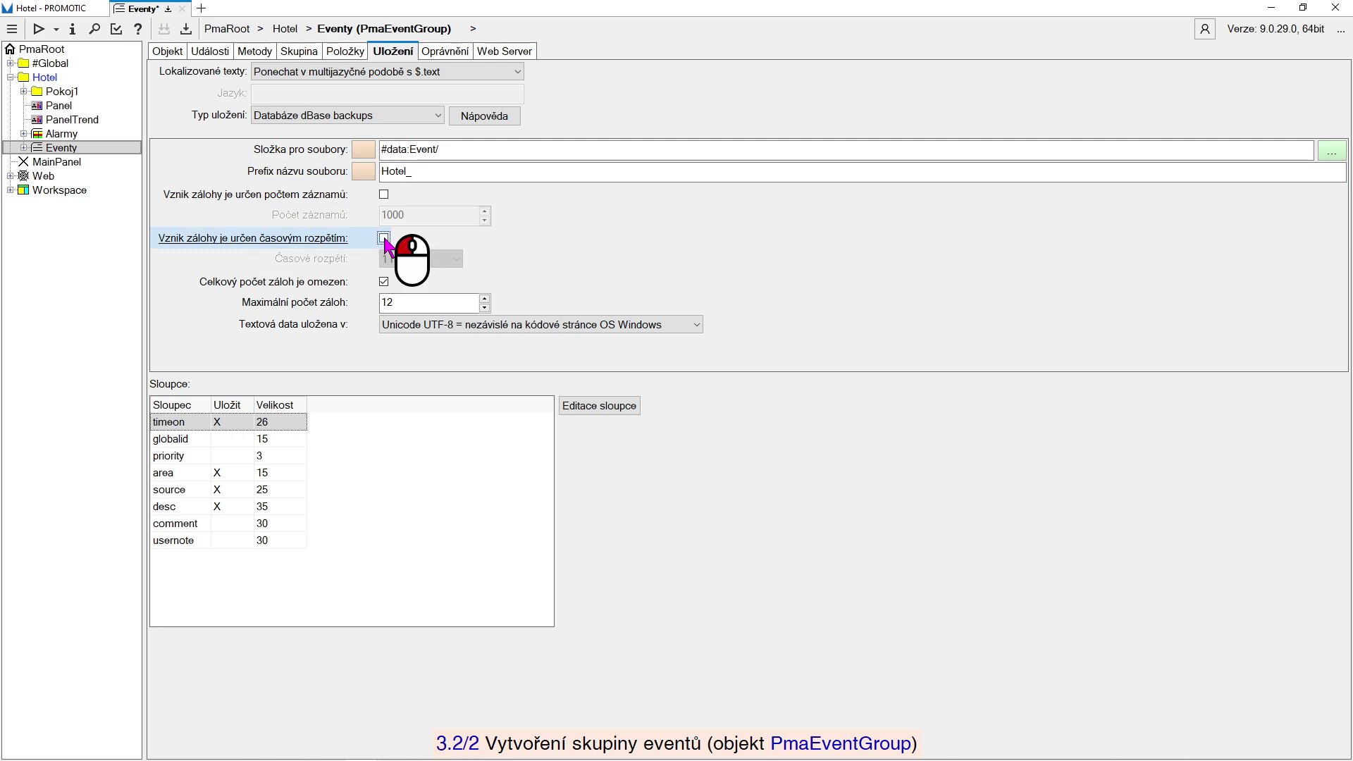
pyautogui.click(315, 268)
pyautogui.click(456, 260)
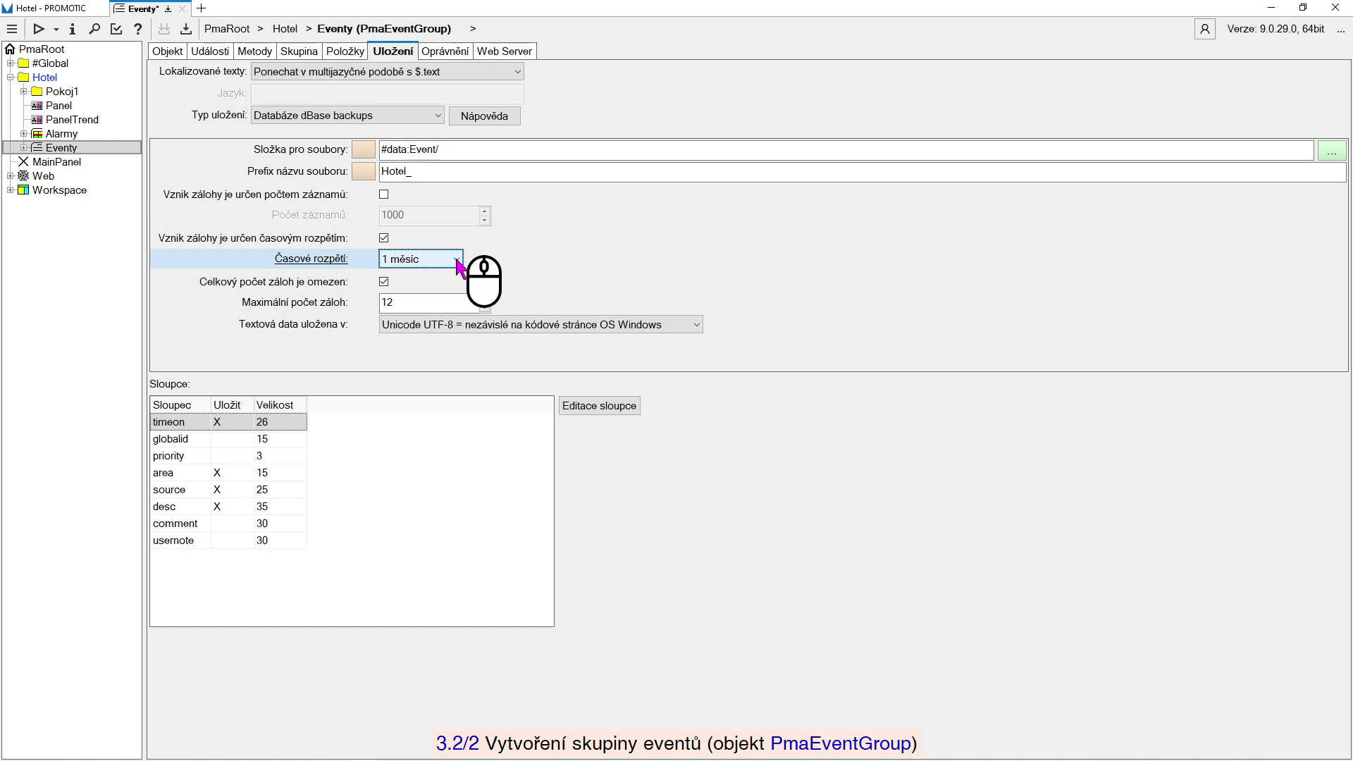
pyautogui.click(456, 260)
pyautogui.click(425, 288)
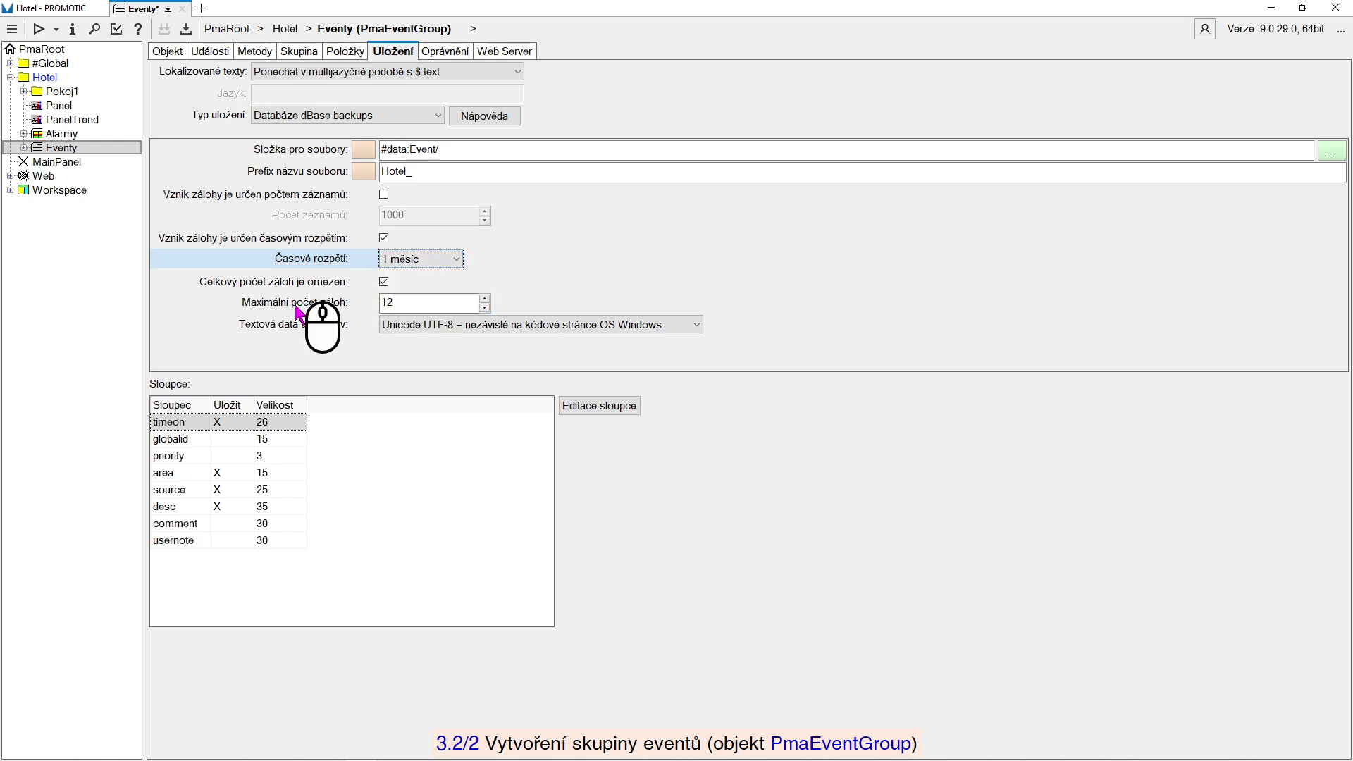
# Set the maximum number of backups to 120 and save the Eventy object
pyautogui.click(320, 303)
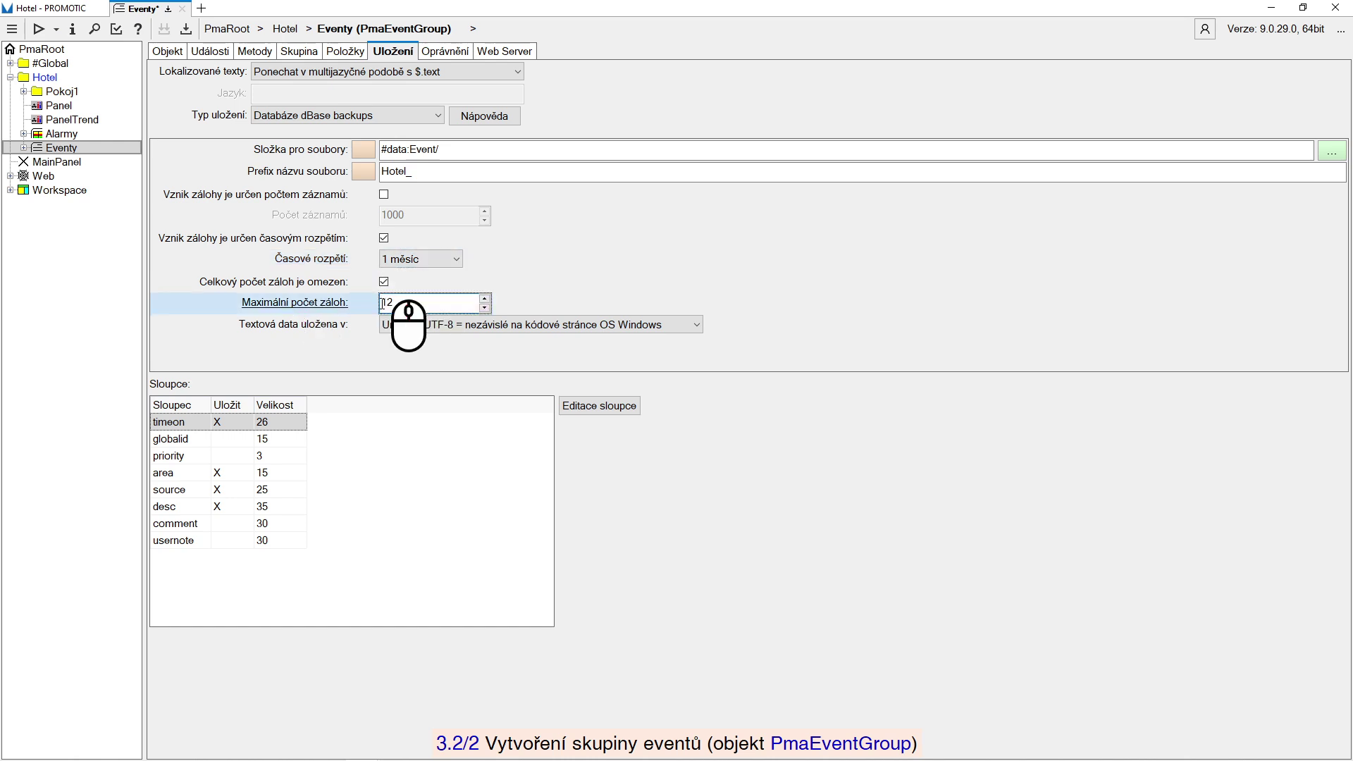
pyautogui.press('Delete')
pyautogui.press('Delete')
pyautogui.write('120')
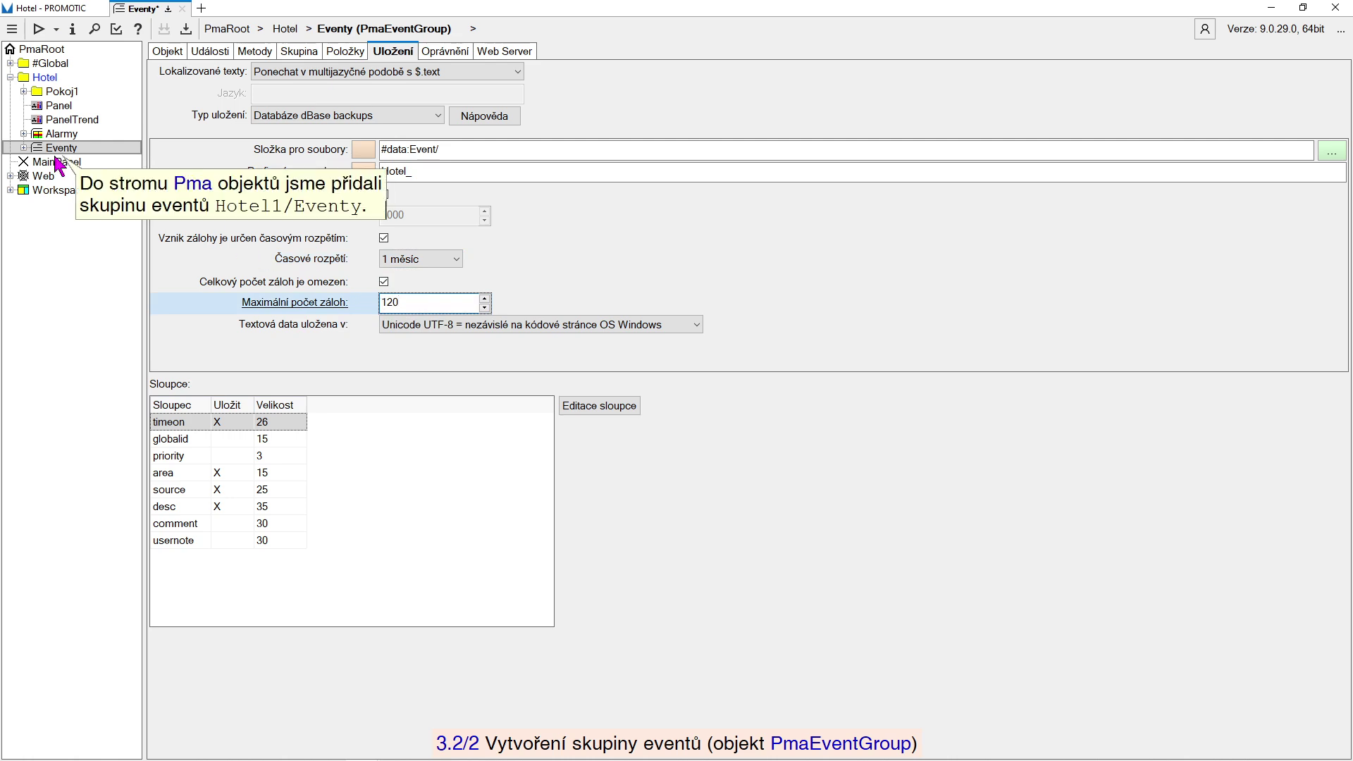
pyautogui.click(187, 32)
# Expand the Alarmy and Eventy groups under Hotel and view the History panel of Eventy
pyautogui.click(24, 133)
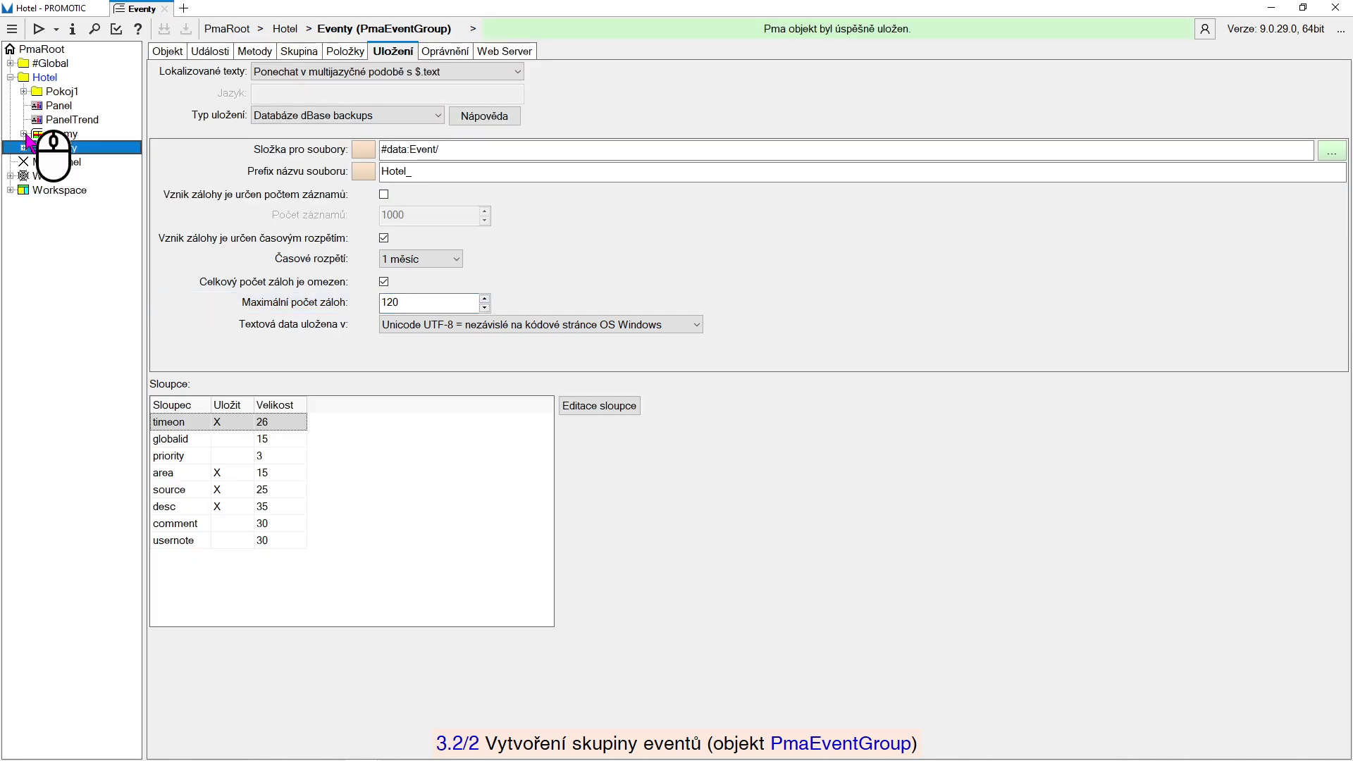
pyautogui.click(23, 176)
pyautogui.click(81, 193)
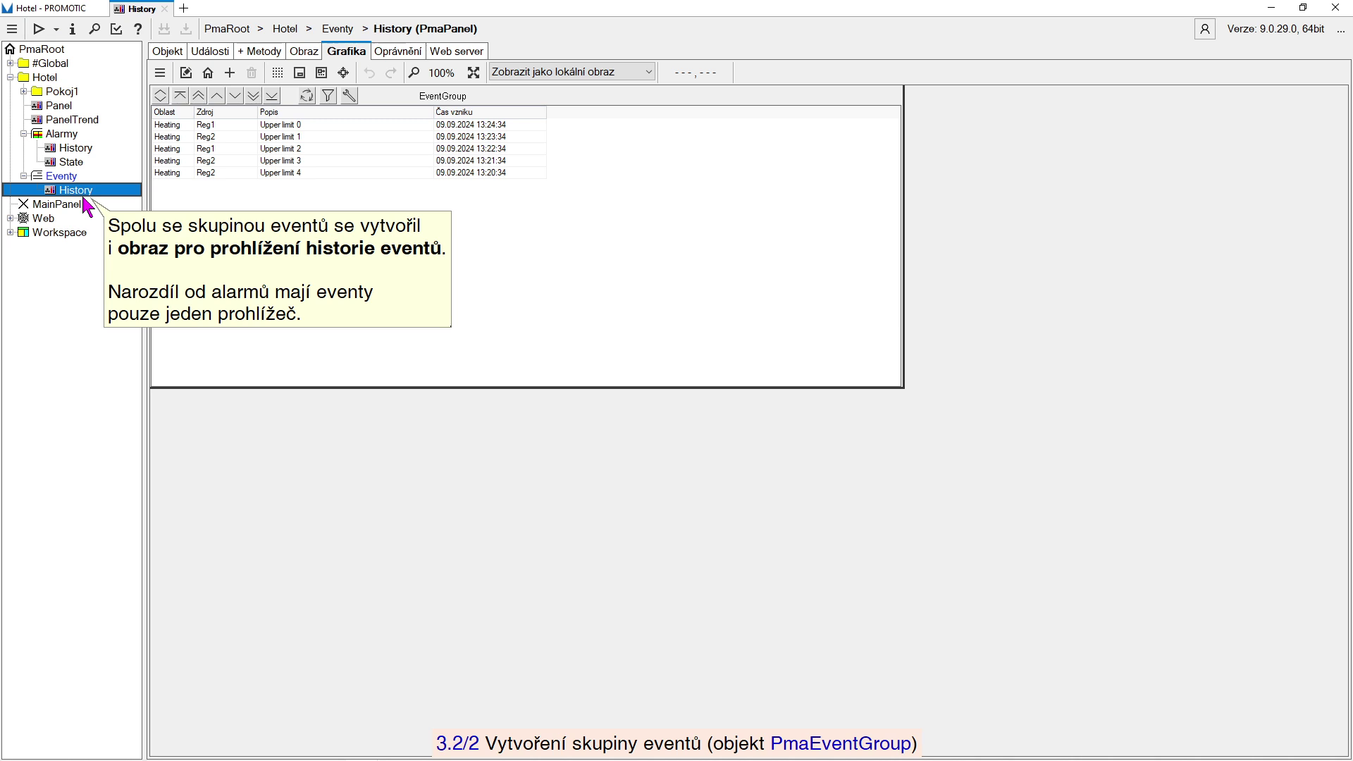
# Add a PmaEventGroup object named Eventy to the Hotel/Pokoj1 folder
pyautogui.click(23, 92)
pyautogui.click(67, 92)
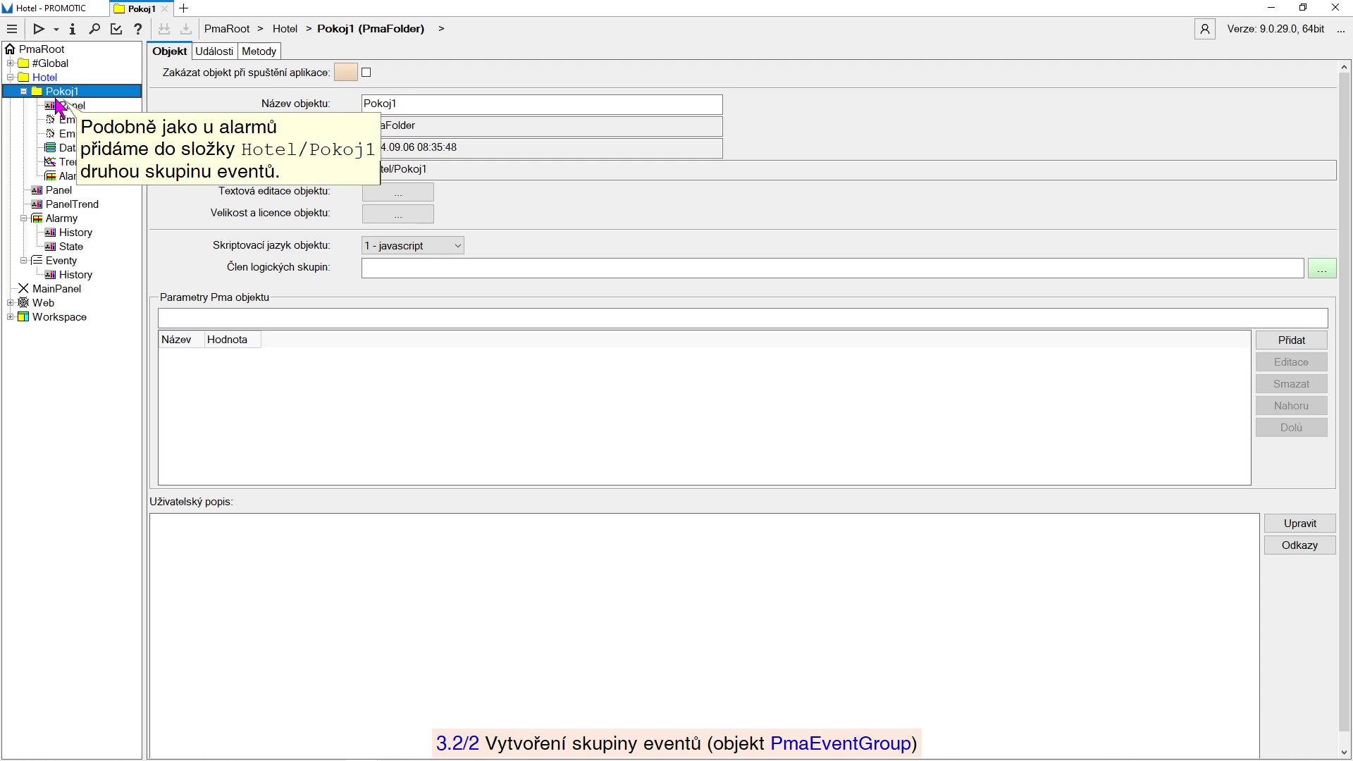
pyautogui.rightClick(74, 94)
pyautogui.click(243, 111)
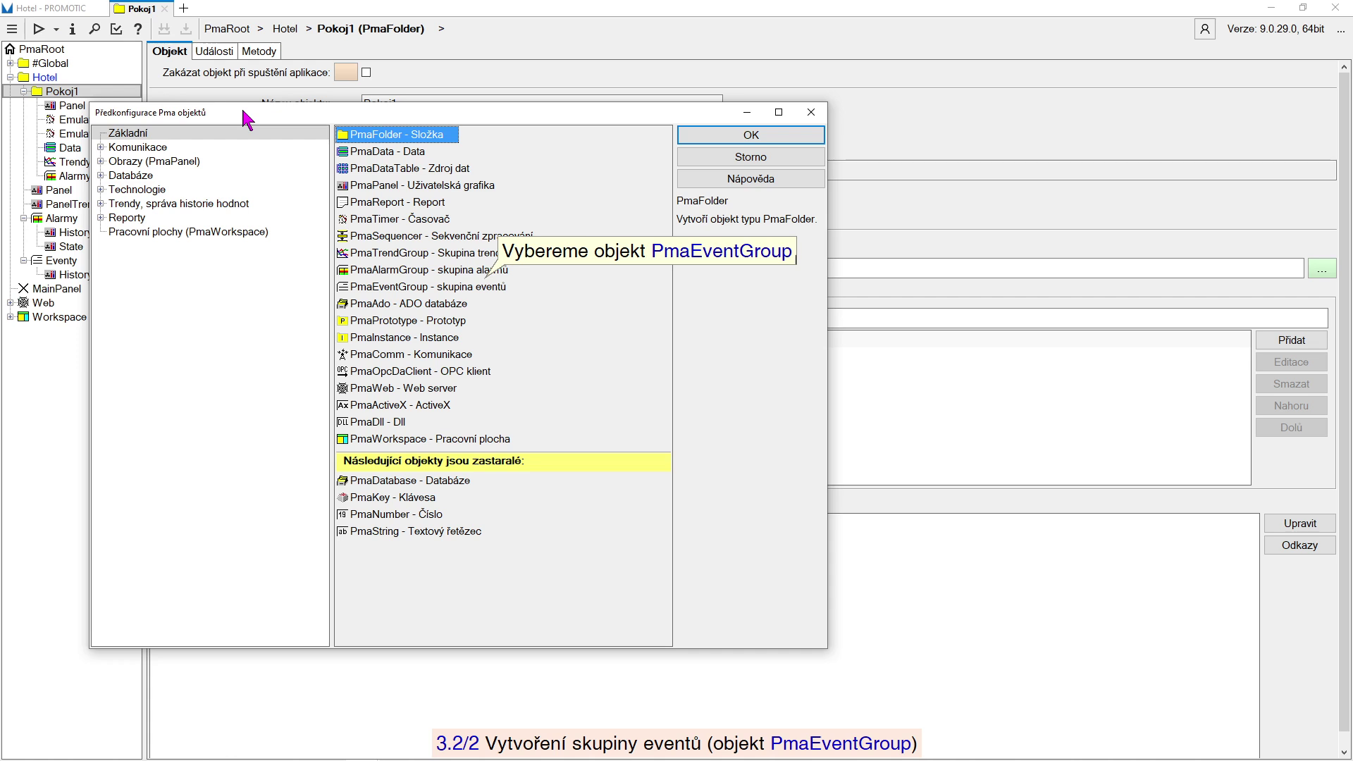
pyautogui.doubleClick(432, 291)
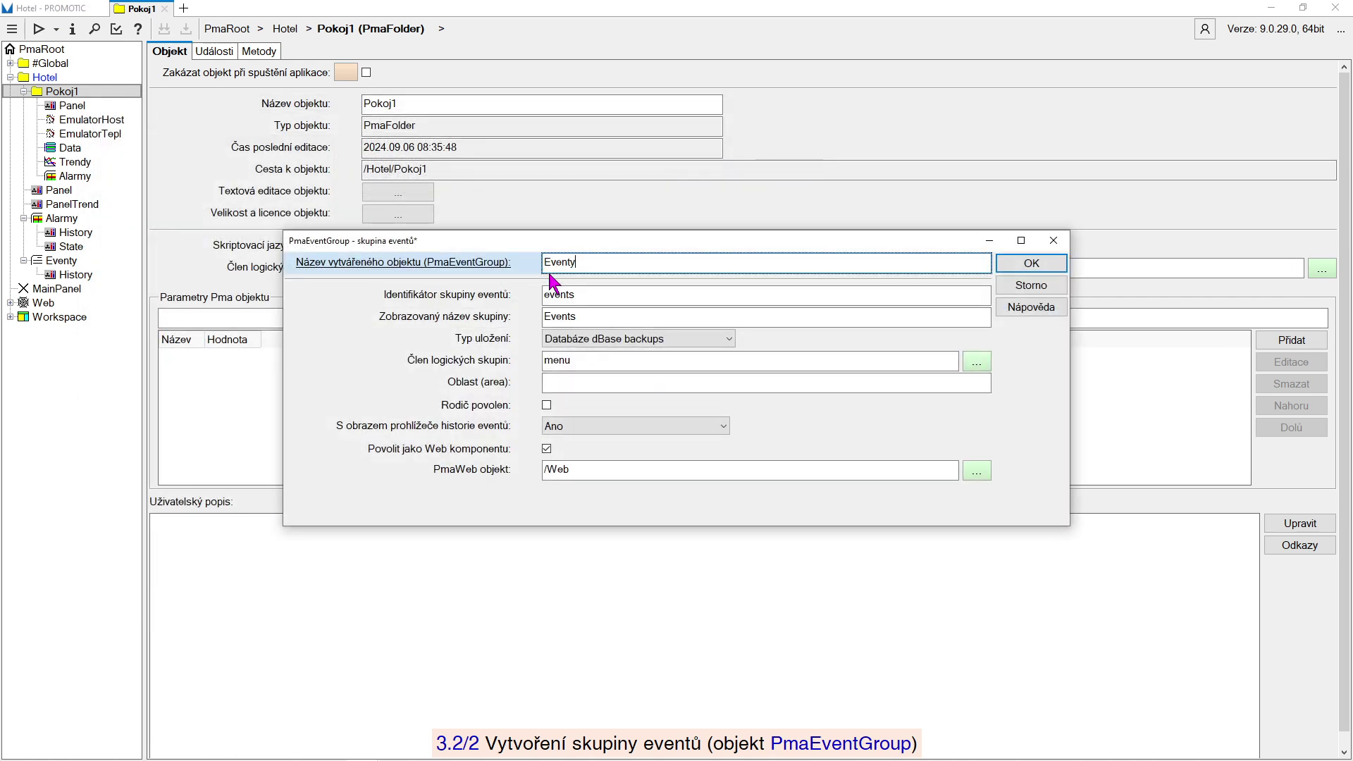
# Set the room event group's identifier to EventyPokoj1 and its displayed name to Pokoj1
pyautogui.click(459, 298)
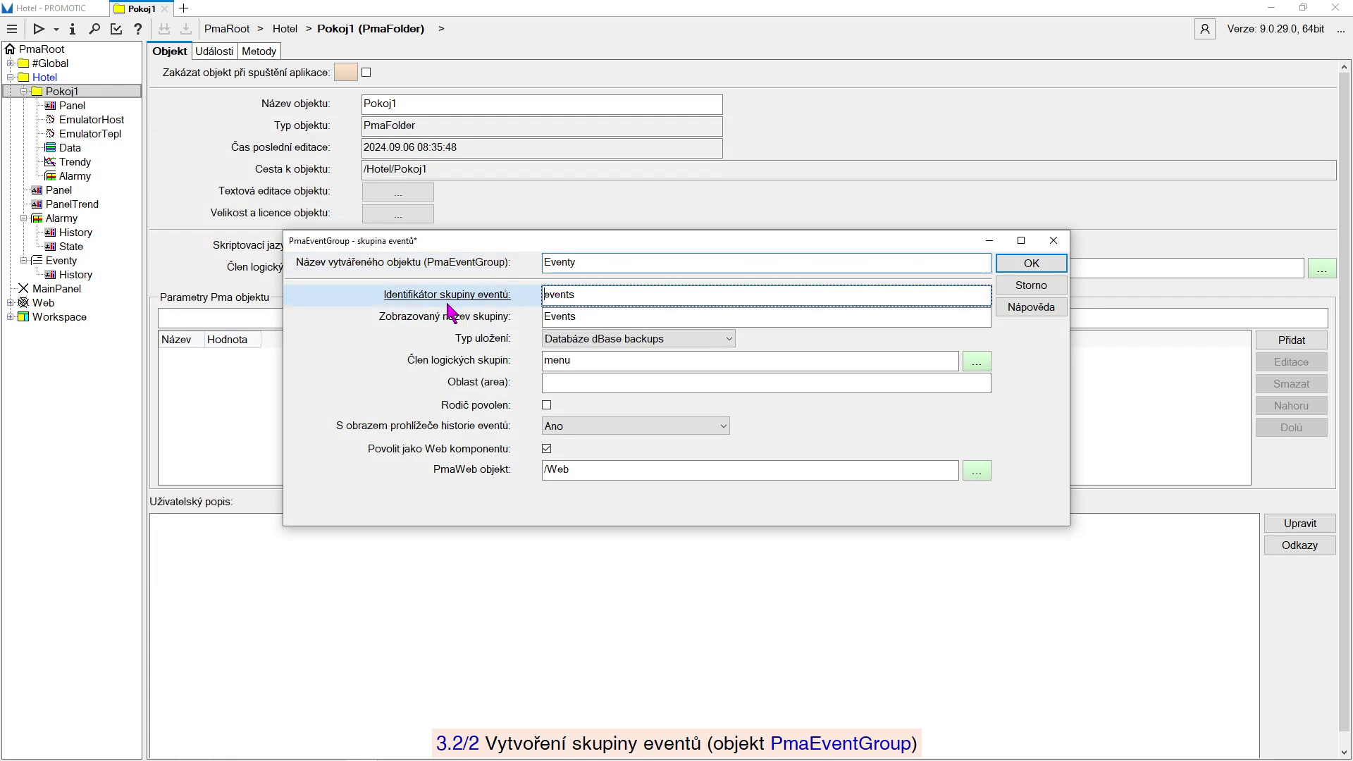
pyautogui.doubleClick(544, 296)
pyautogui.write('Event')
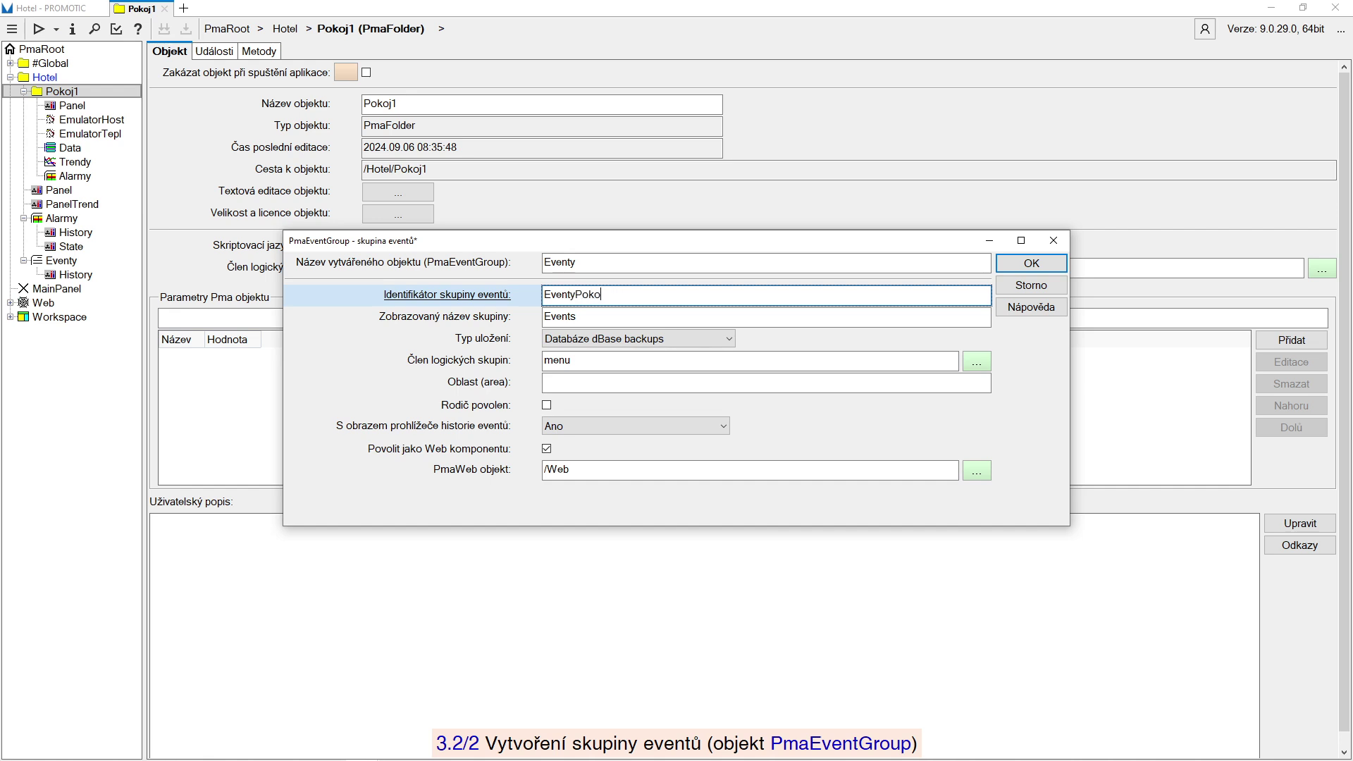
pyautogui.click(444, 321)
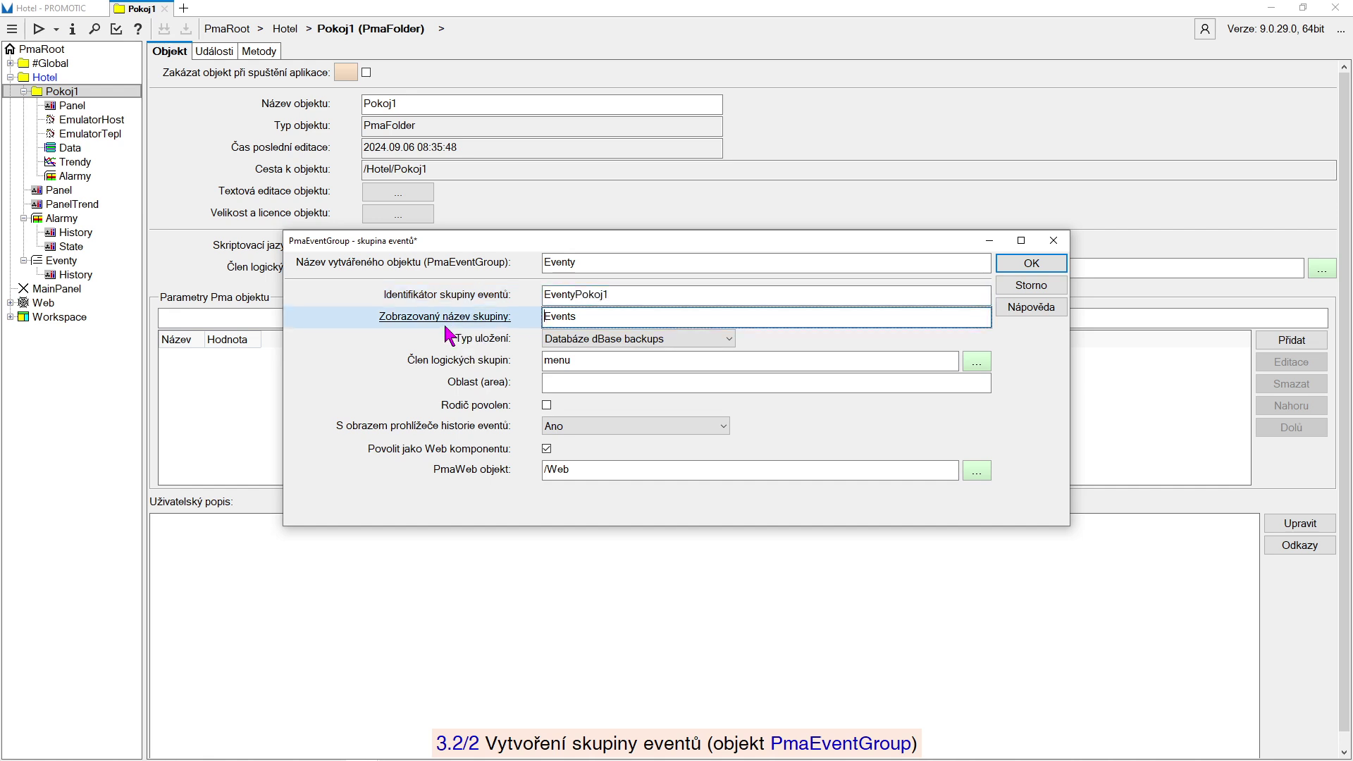
pyautogui.click(544, 317)
pyautogui.press('Delete')
pyautogui.press('Delete')
pyautogui.press('Delete')
pyautogui.press('Delete')
pyautogui.press('Delete')
pyautogui.press('Delete')
pyautogui.write('Pokoj1')
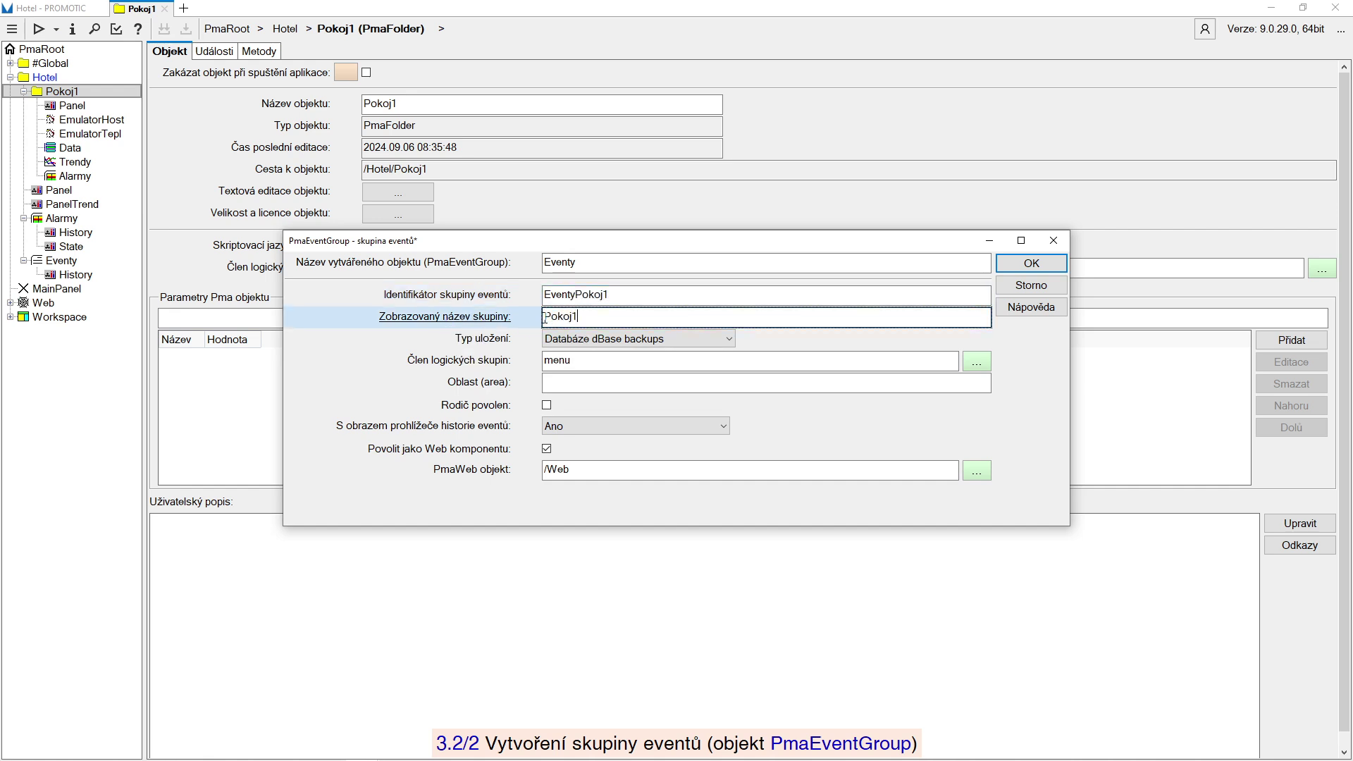
# Set the room event group's area to Pokoj1
pyautogui.click(482, 386)
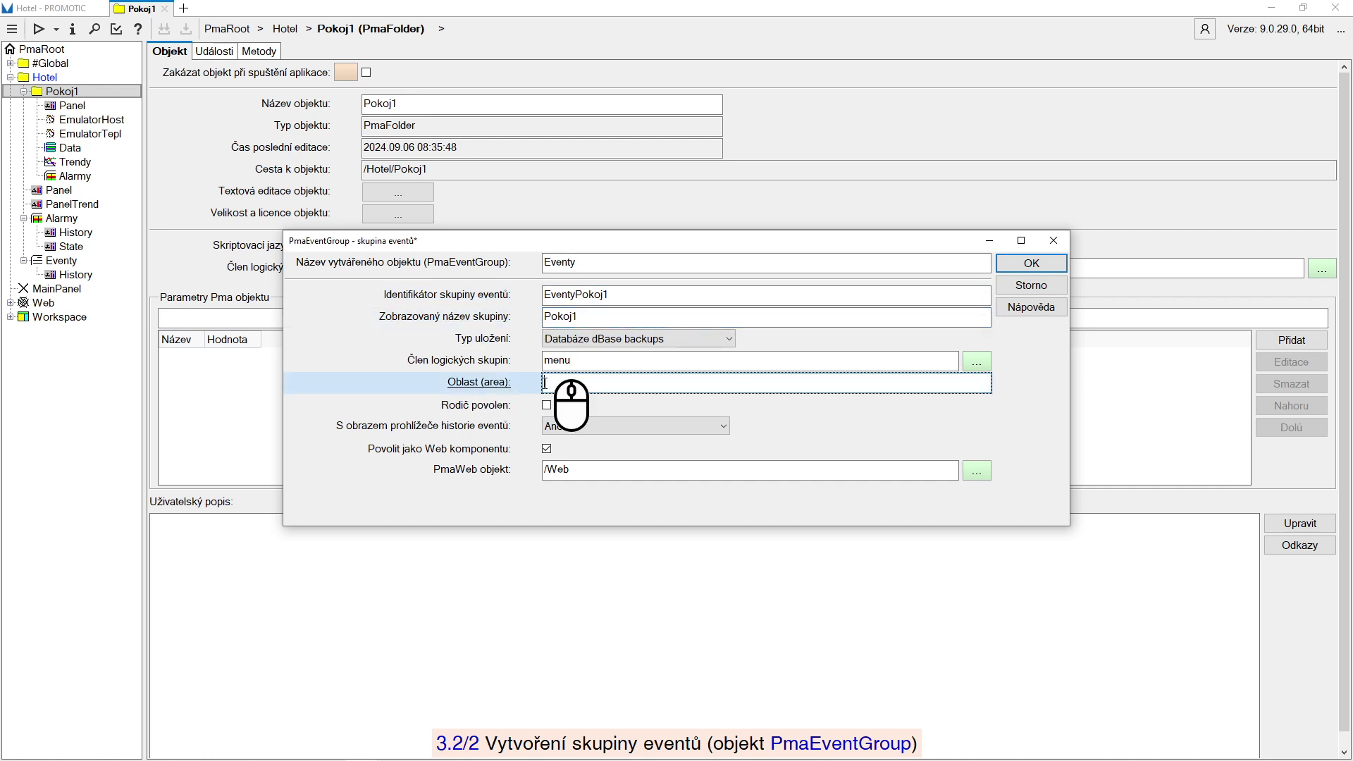
pyautogui.click(545, 383)
pyautogui.write('Pokoj1')
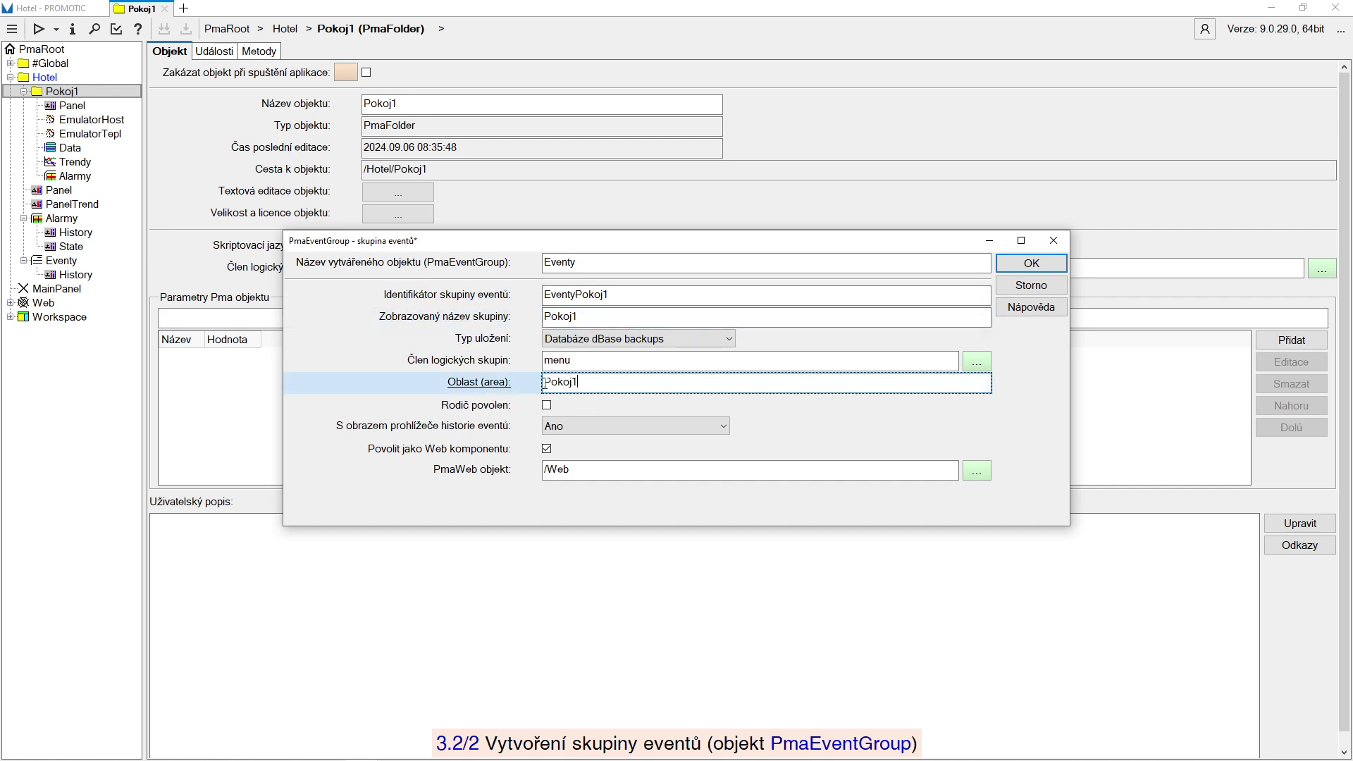
# Enable a parent for the room event group, choose /Hotel/Eventy as the parent, and create the object
pyautogui.click(493, 409)
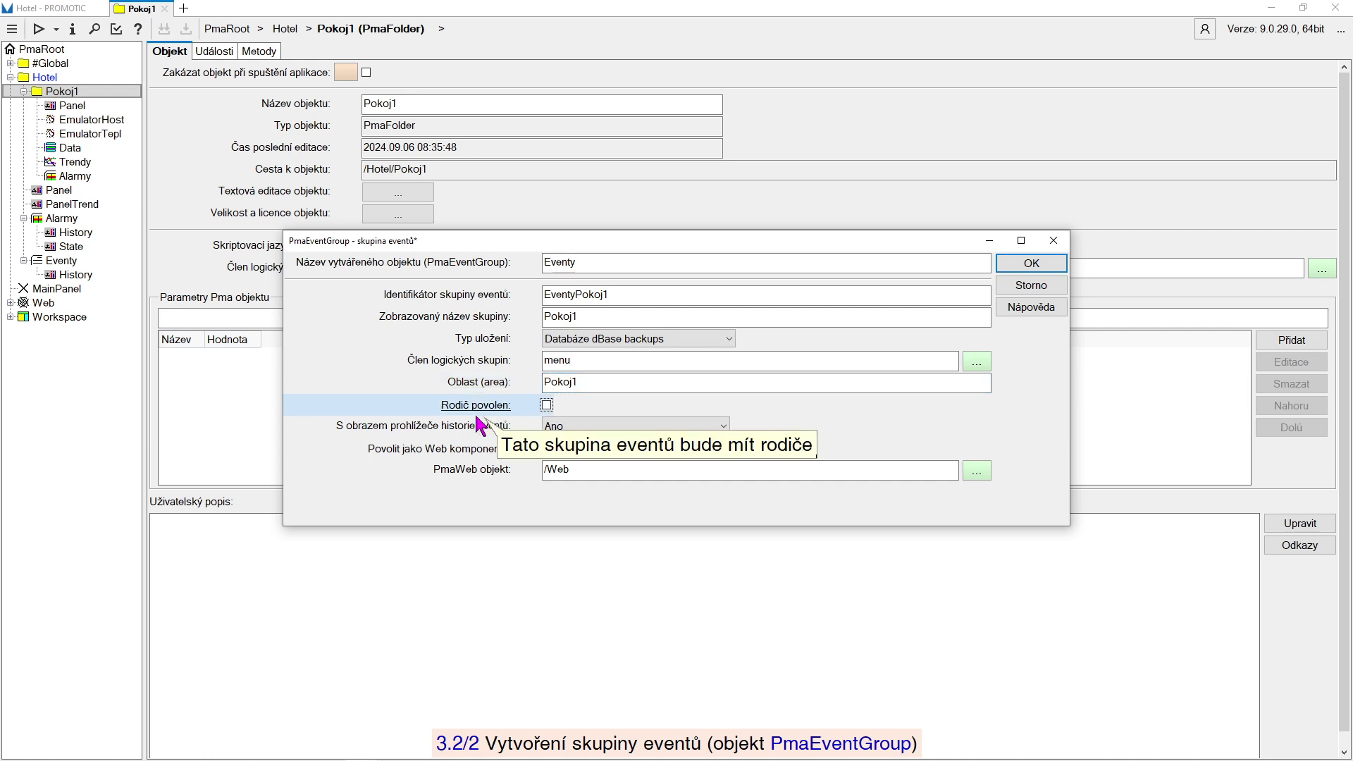
pyautogui.click(547, 406)
pyautogui.click(496, 433)
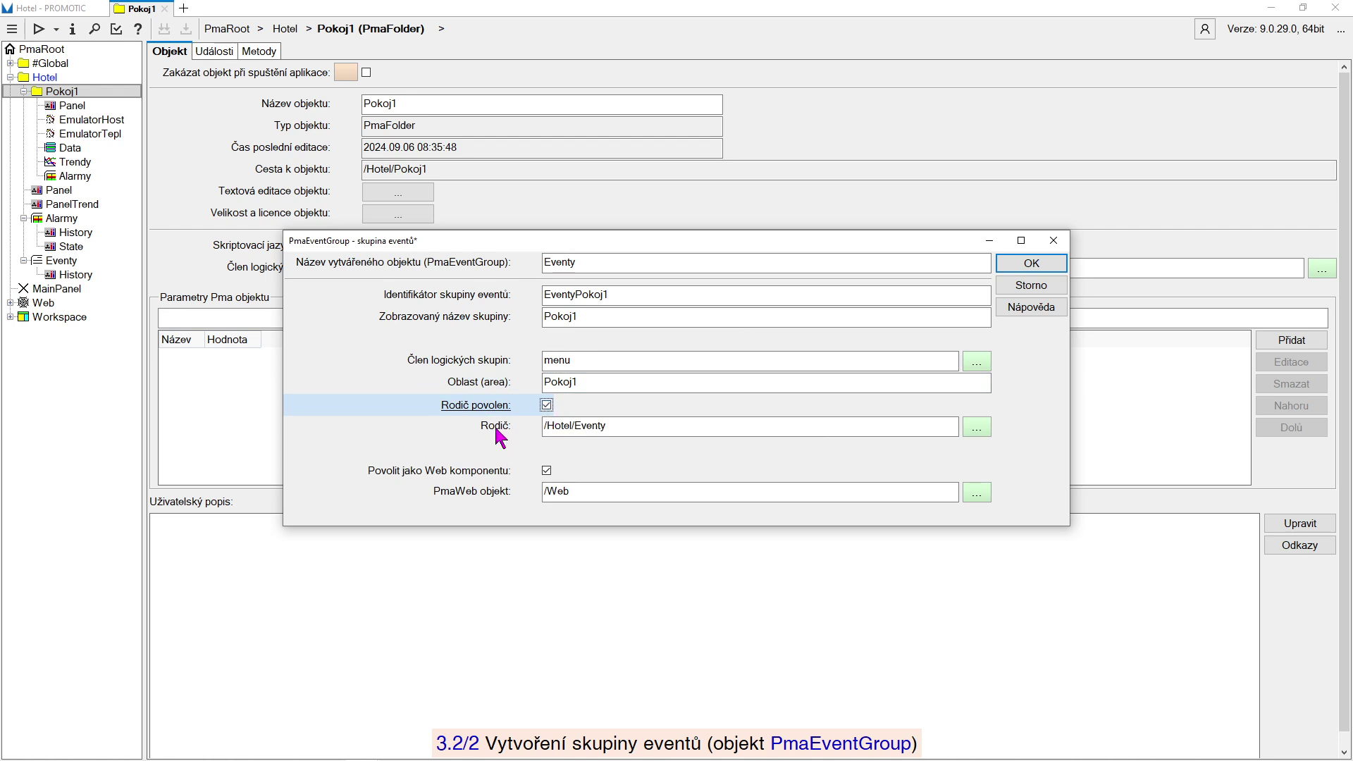
pyautogui.click(977, 427)
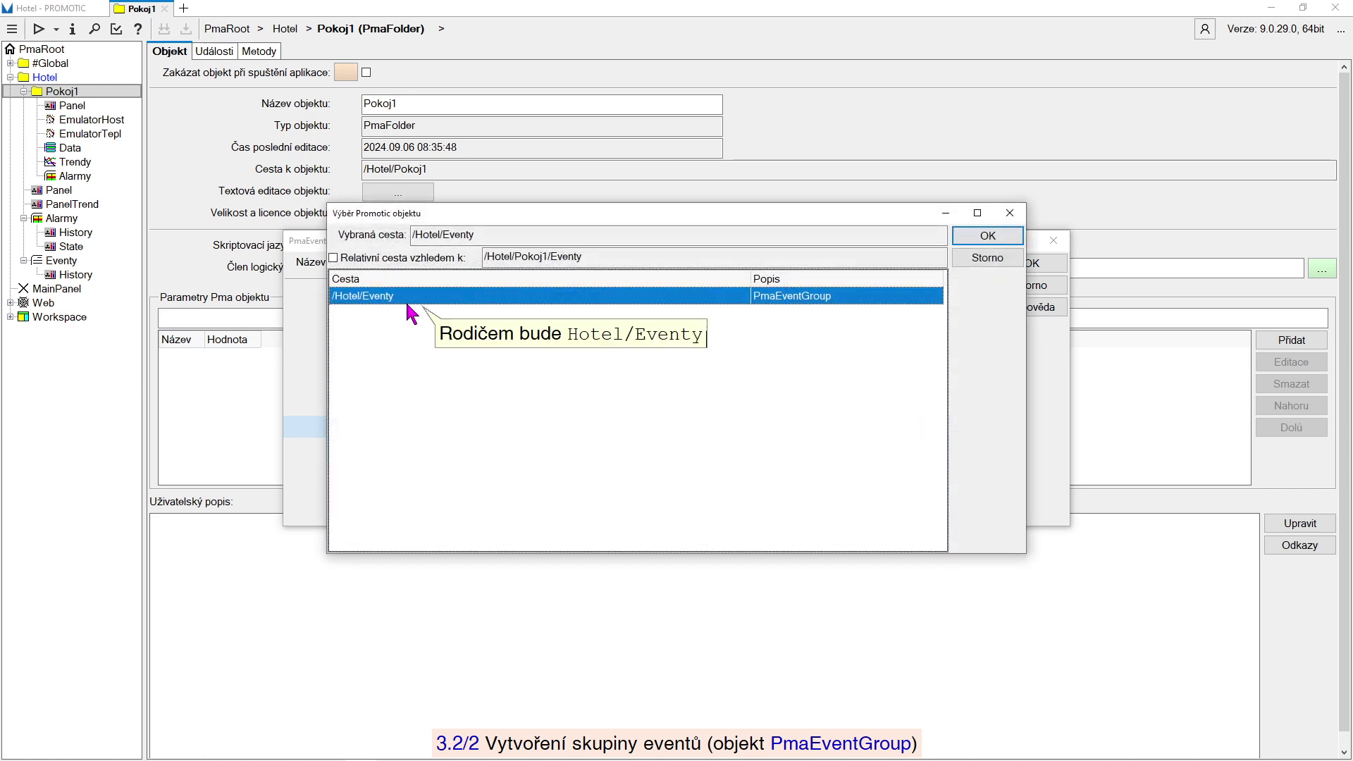
pyautogui.click(409, 302)
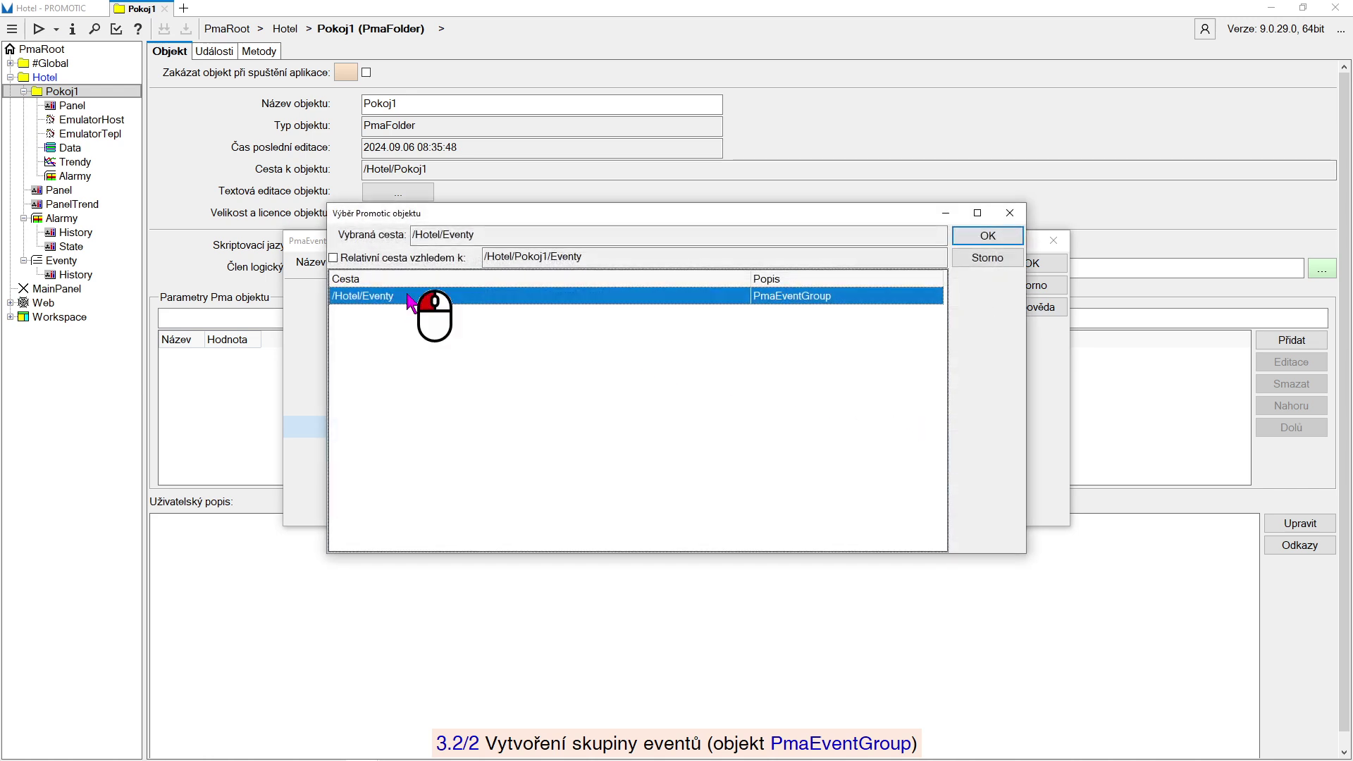
pyautogui.click(989, 237)
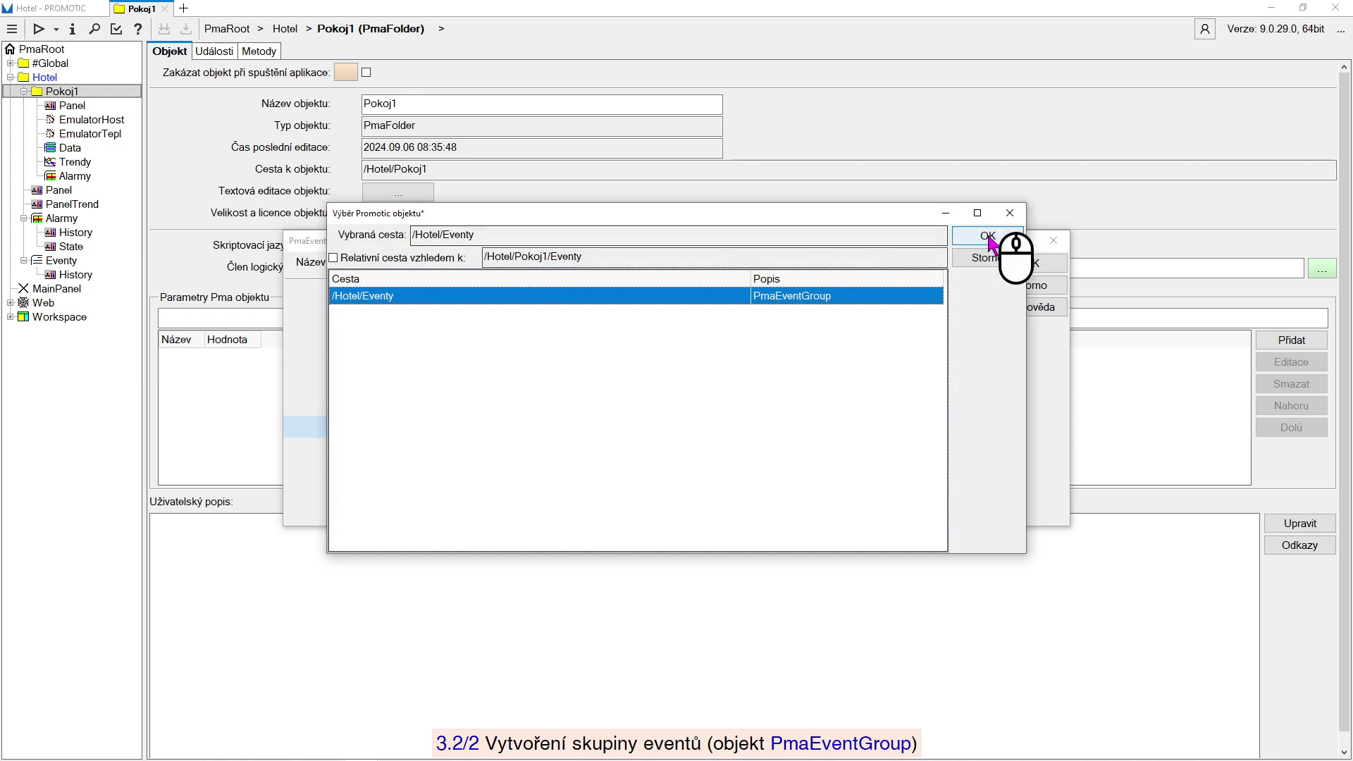
pyautogui.click(1050, 268)
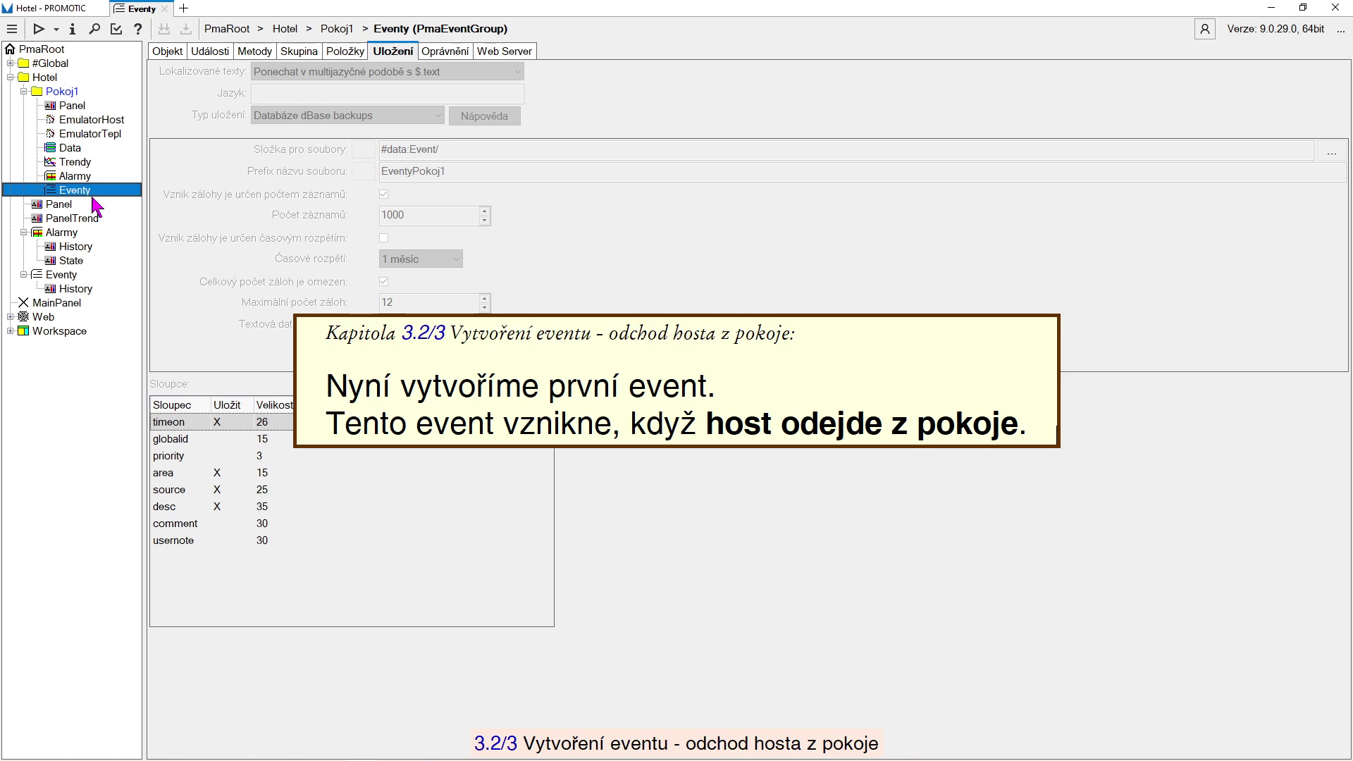
# Add an Event data extension with the identifier ev0 to the Stav variable in Pokoj1's Data object
pyautogui.click(83, 149)
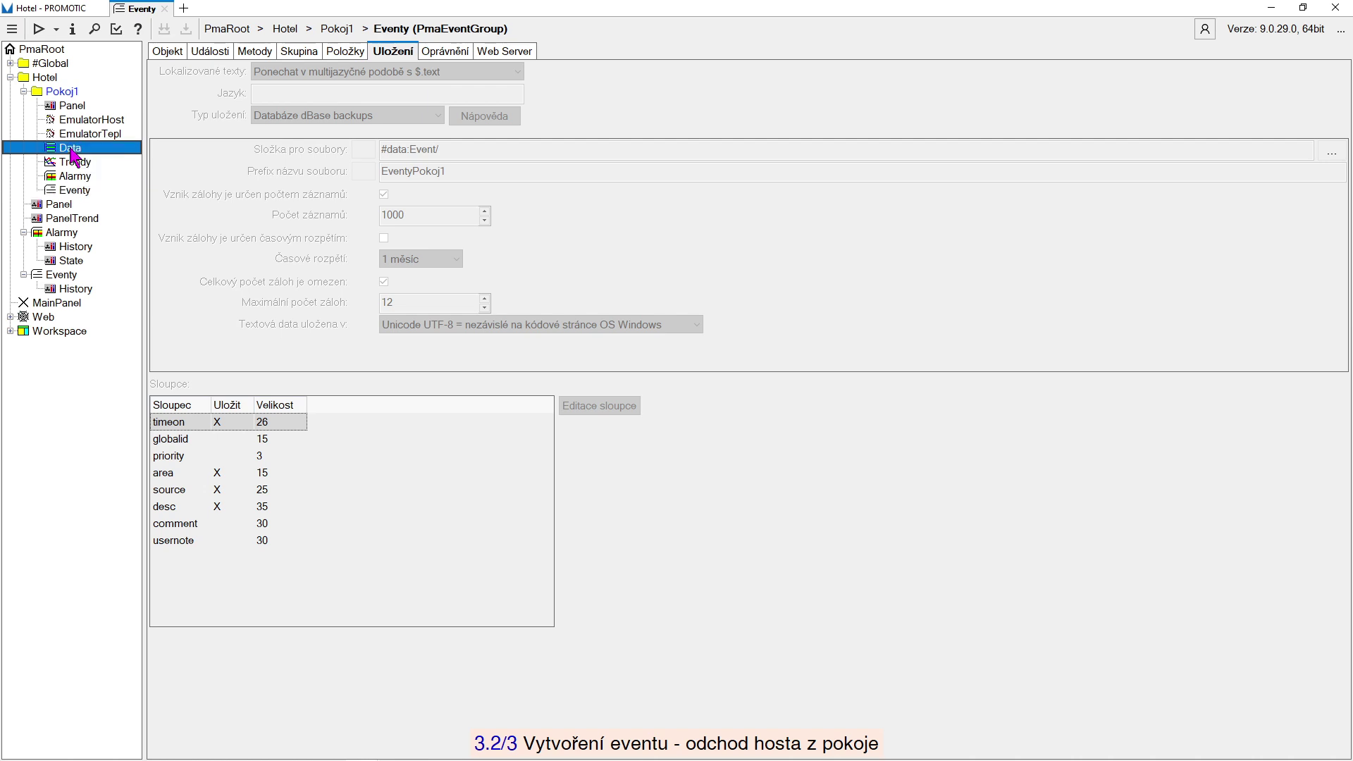
pyautogui.click(774, 148)
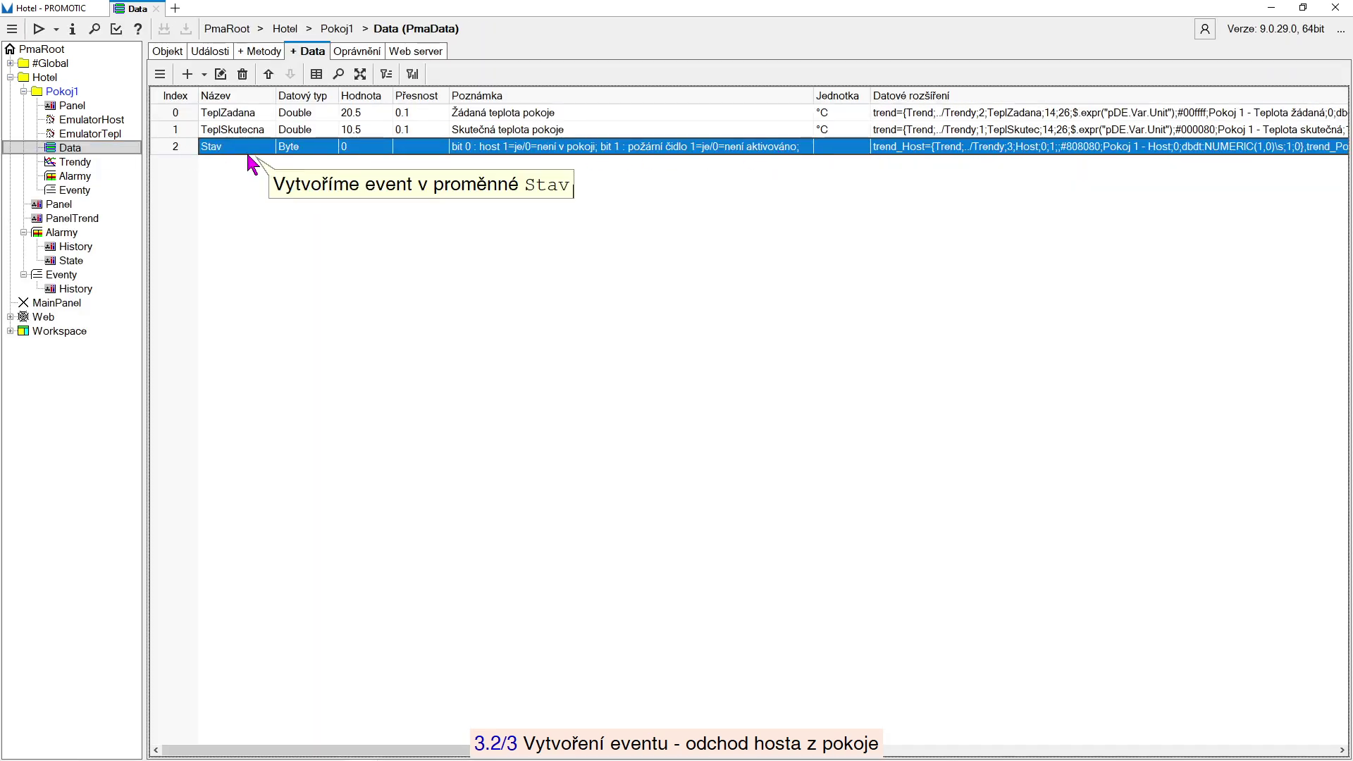
pyautogui.doubleClick(775, 150)
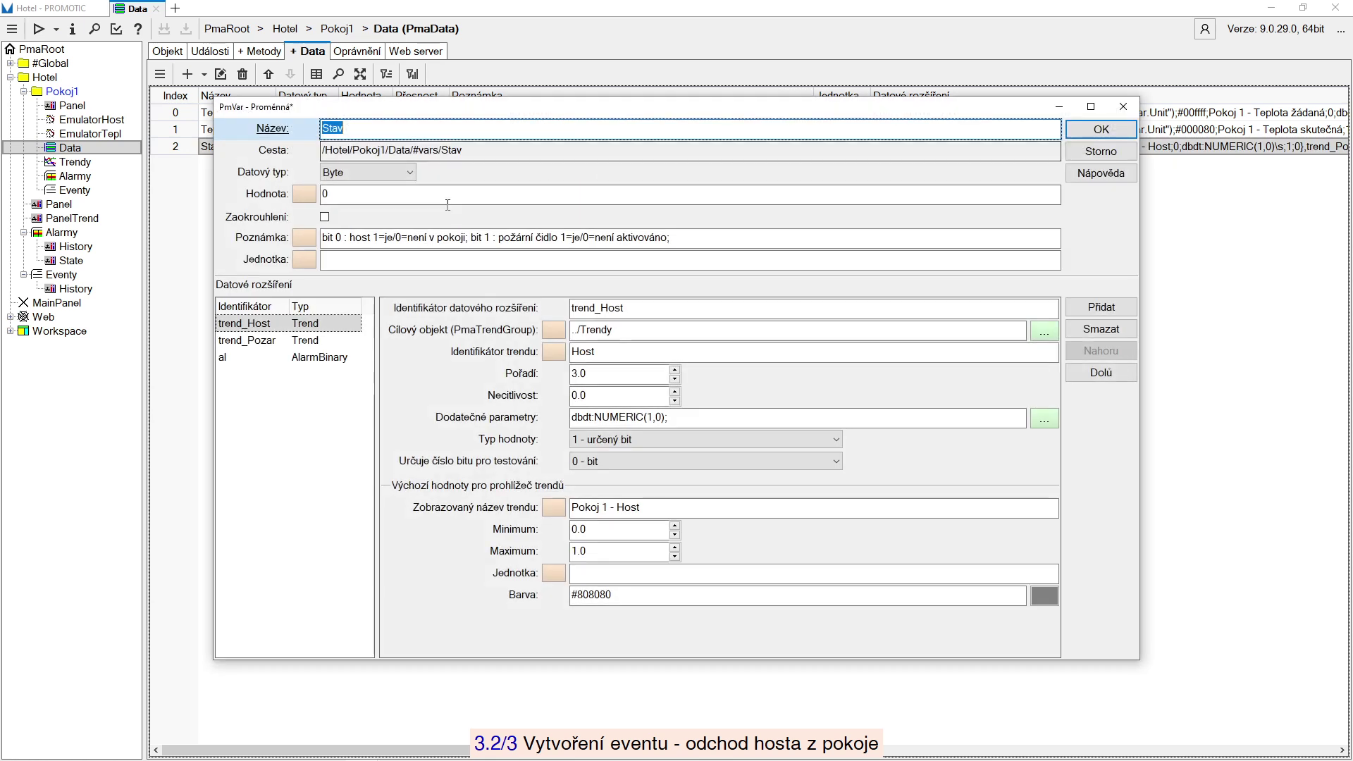
pyautogui.click(263, 242)
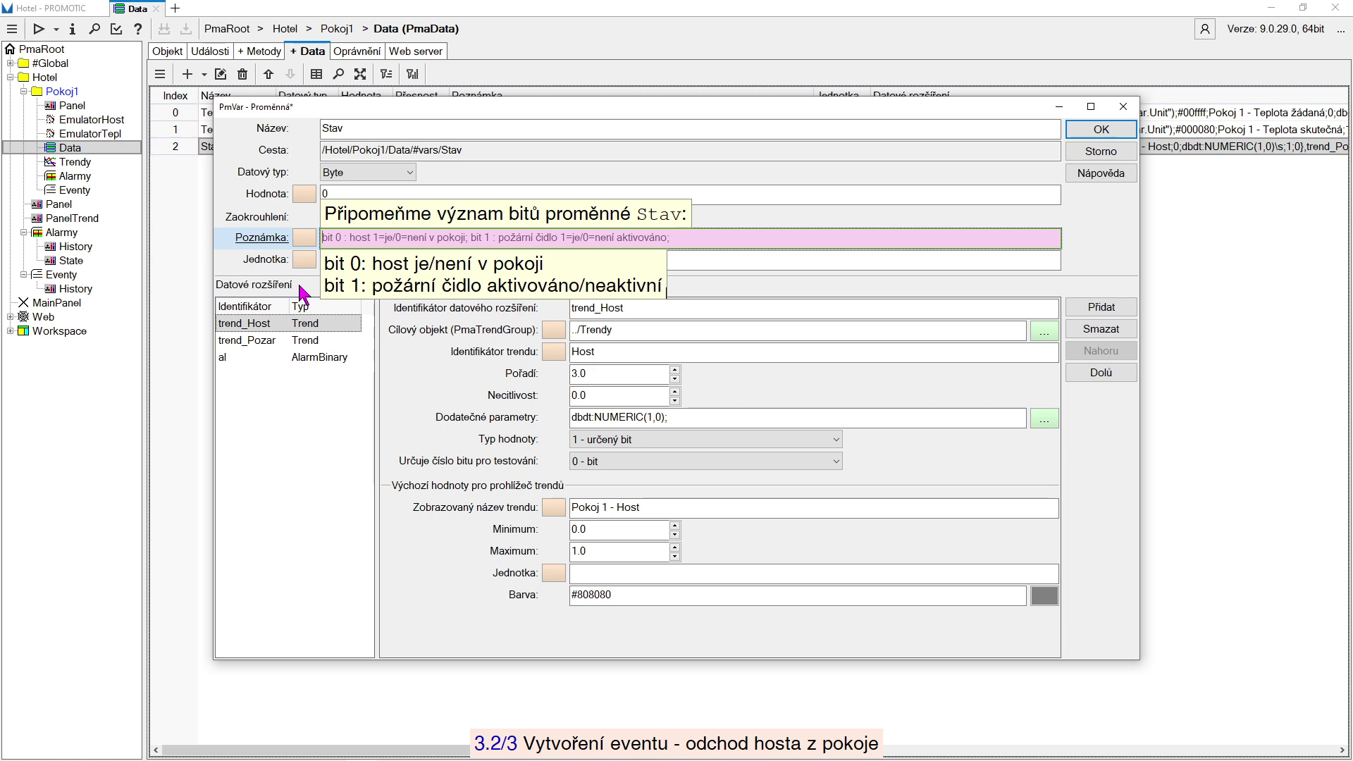
pyautogui.click(1103, 309)
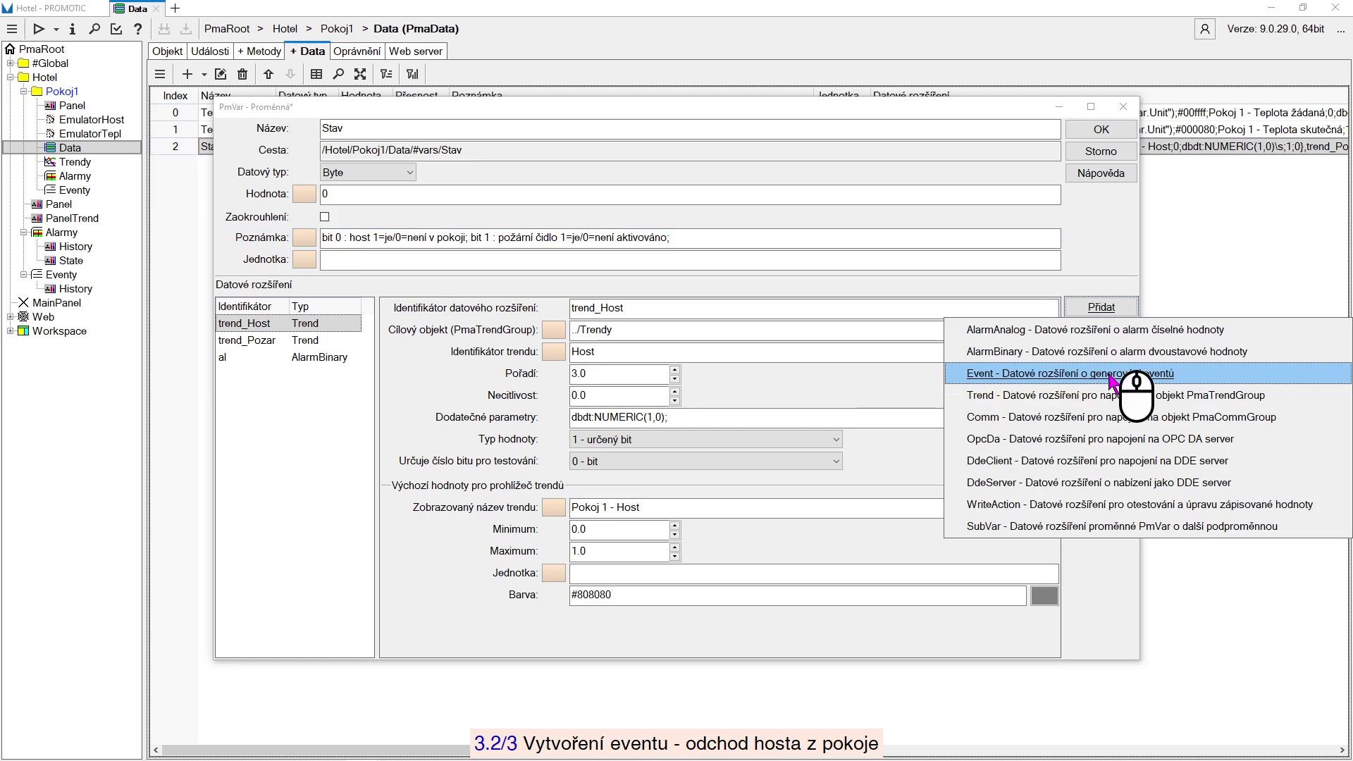
pyautogui.click(1111, 379)
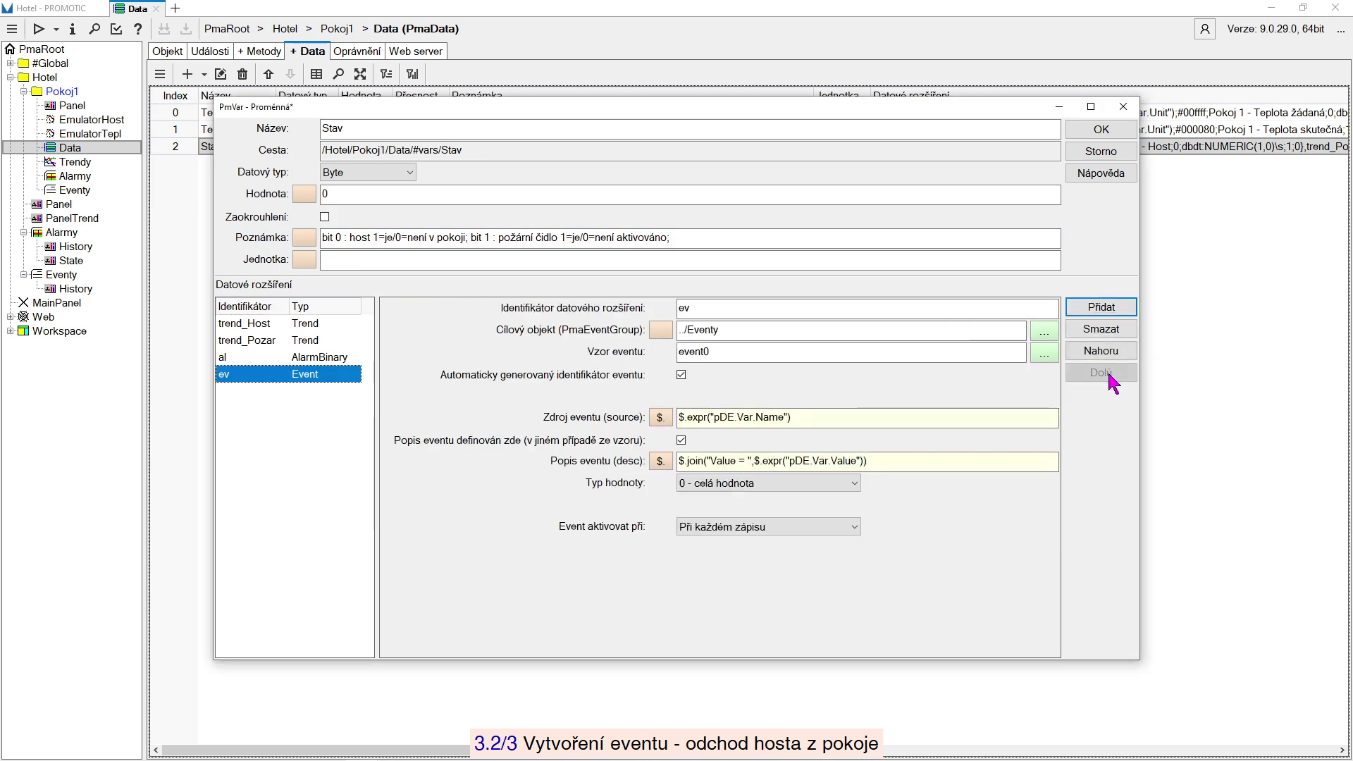
pyautogui.click(680, 308)
pyautogui.write('0')
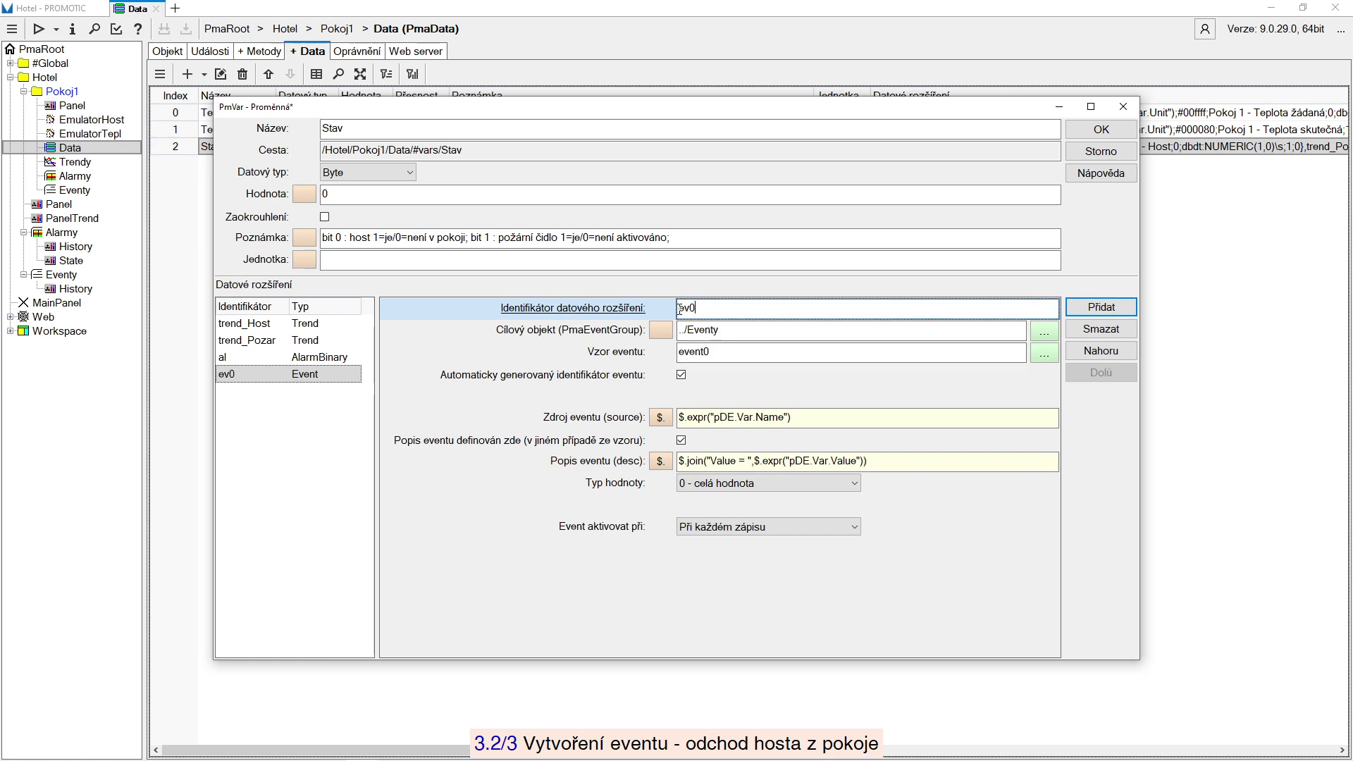
# Set the ev0 event's source to Host and its description to "Odchod hosta z pokoje"
pyautogui.click(613, 417)
pyautogui.moveTo(801, 418); pyautogui.dragTo(678, 418)
pyautogui.write('Host')
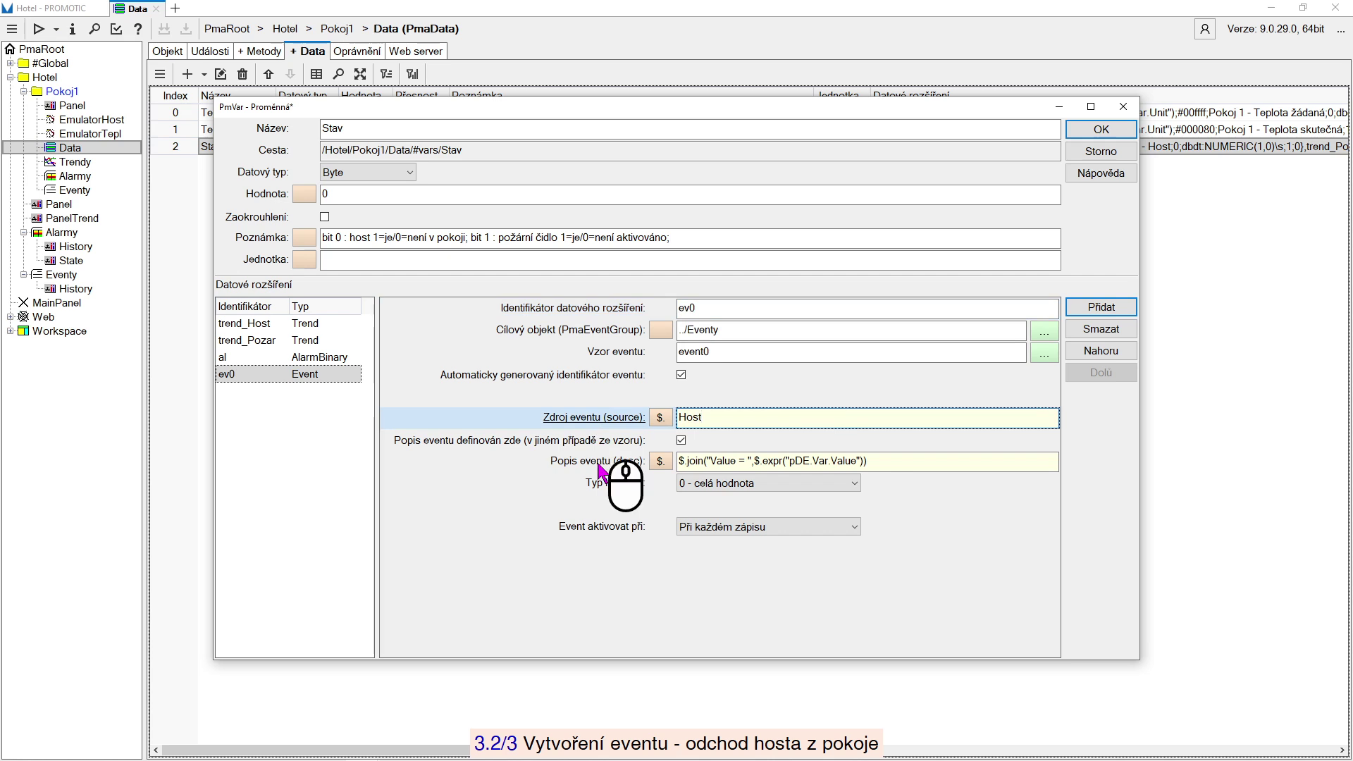
pyautogui.click(624, 467)
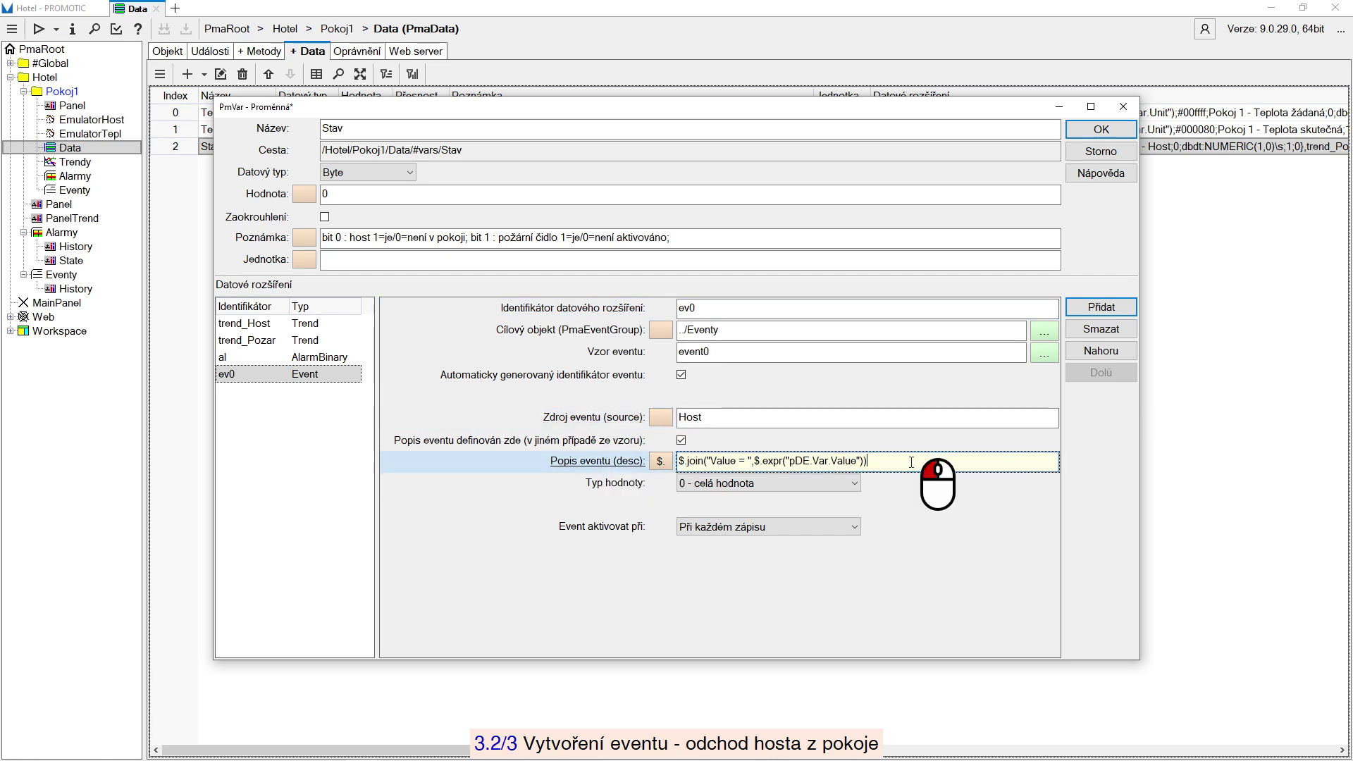
pyautogui.moveTo(869, 462); pyautogui.dragTo(679, 461)
pyautogui.write('Odchod host')
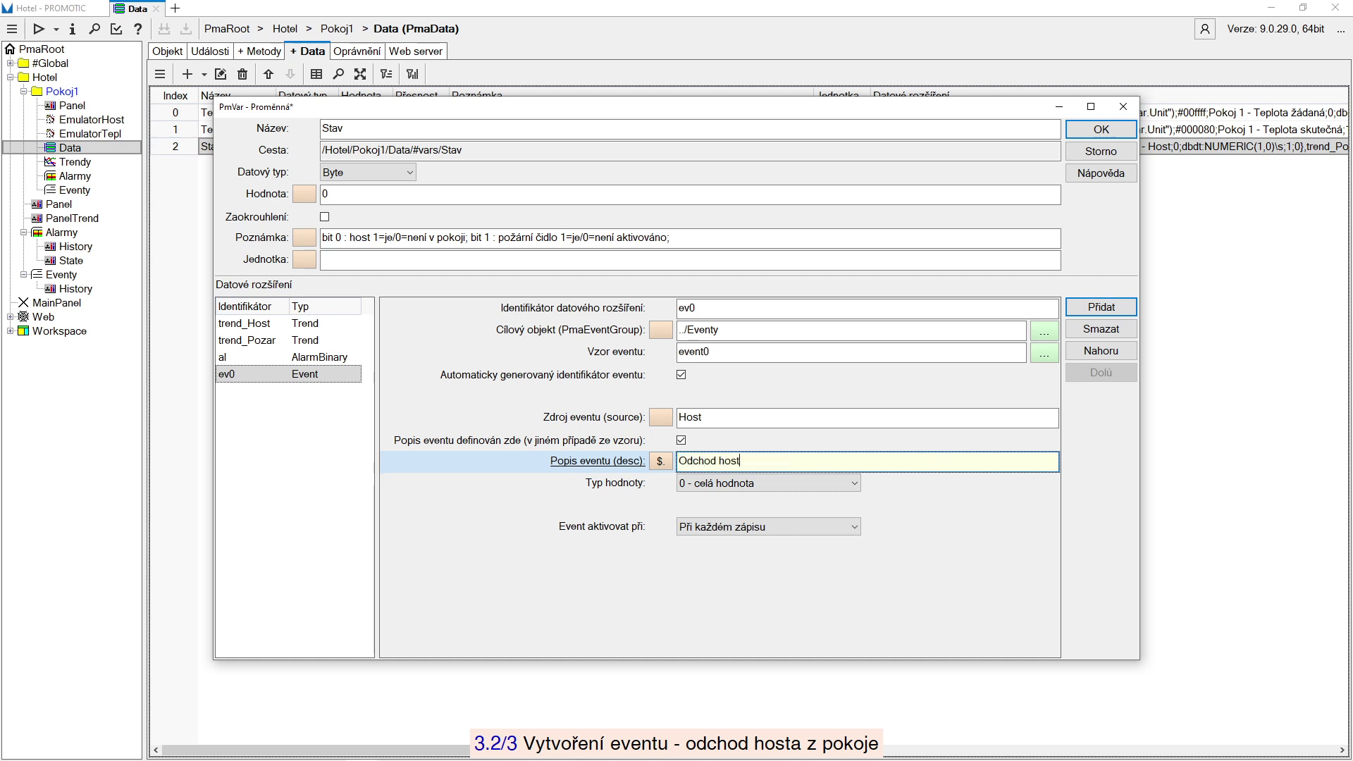
pyautogui.write('a z pokoje')
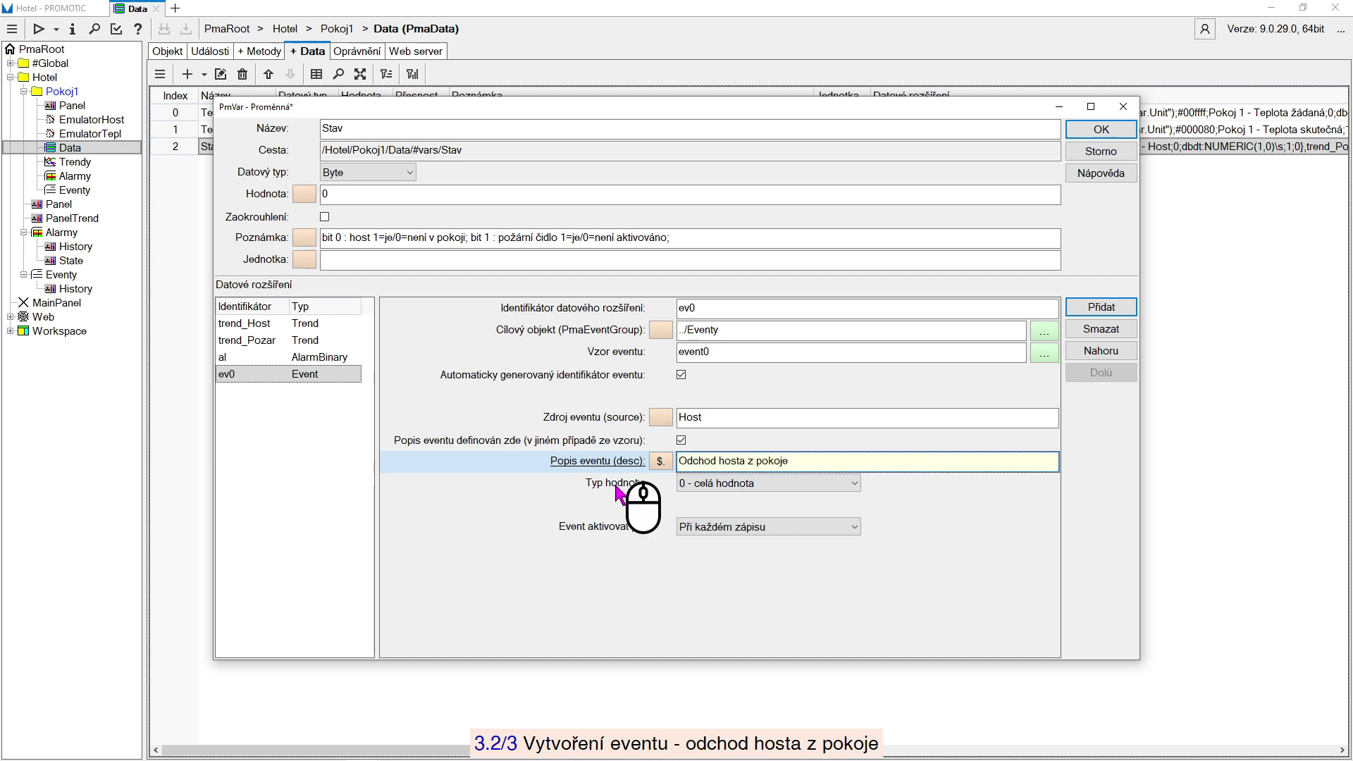
# Set ev0's value type to "1 - určený bit" and its activation to "Při každé změně na false"
pyautogui.click(627, 487)
pyautogui.click(770, 485)
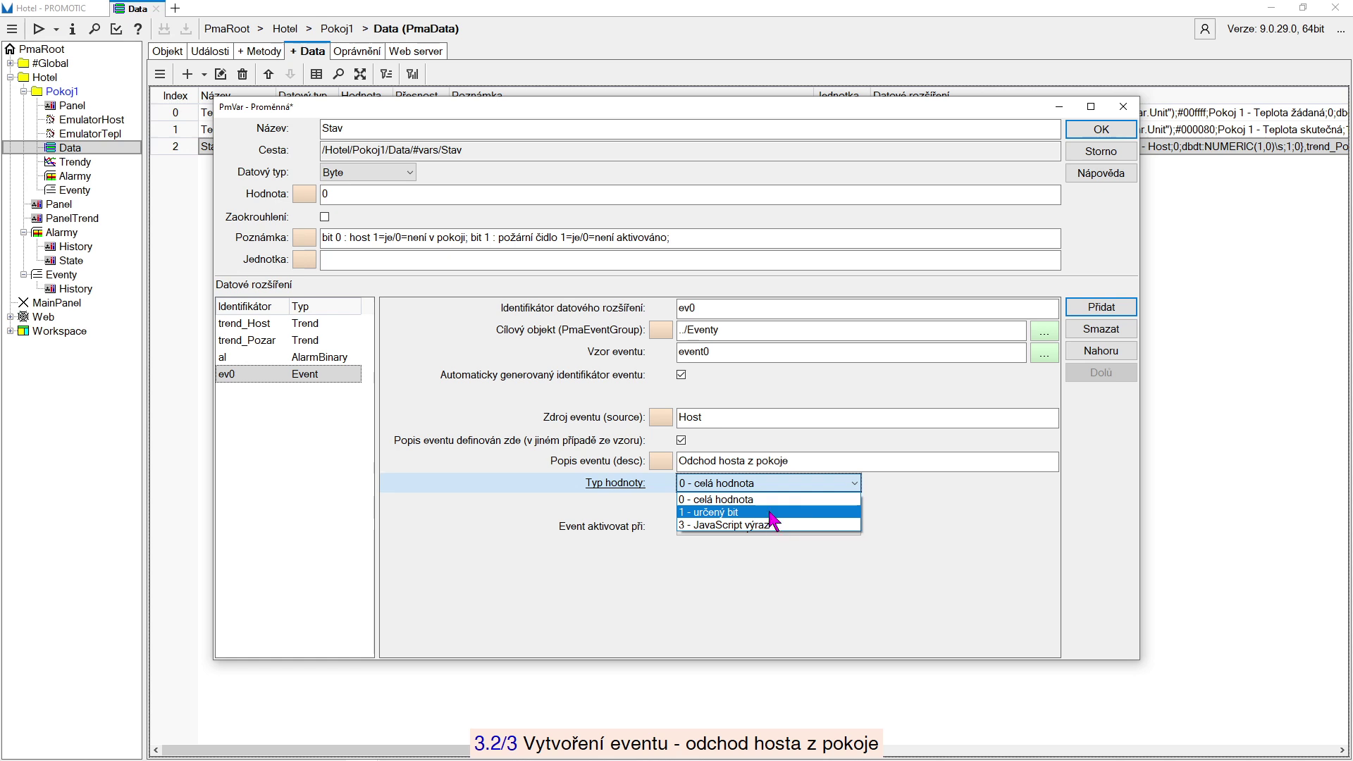
pyautogui.click(779, 514)
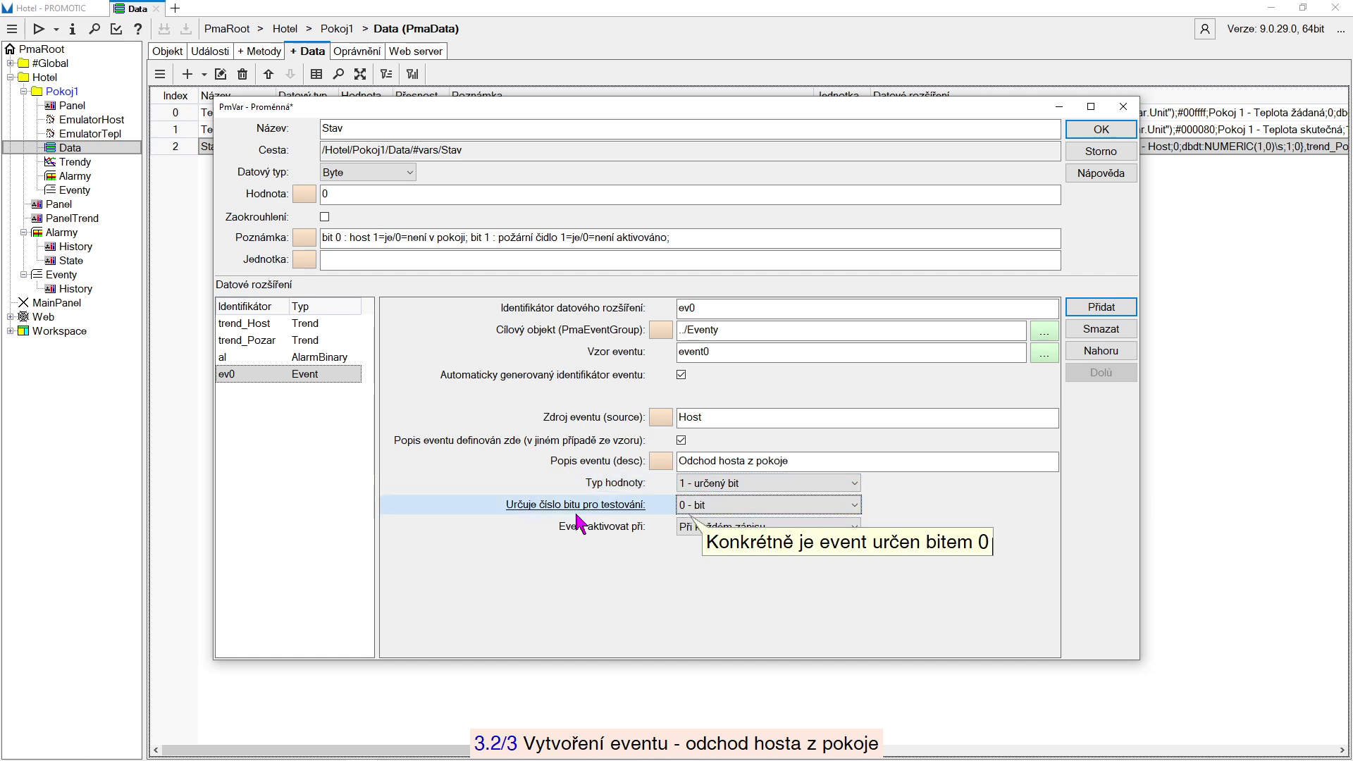
pyautogui.click(605, 544)
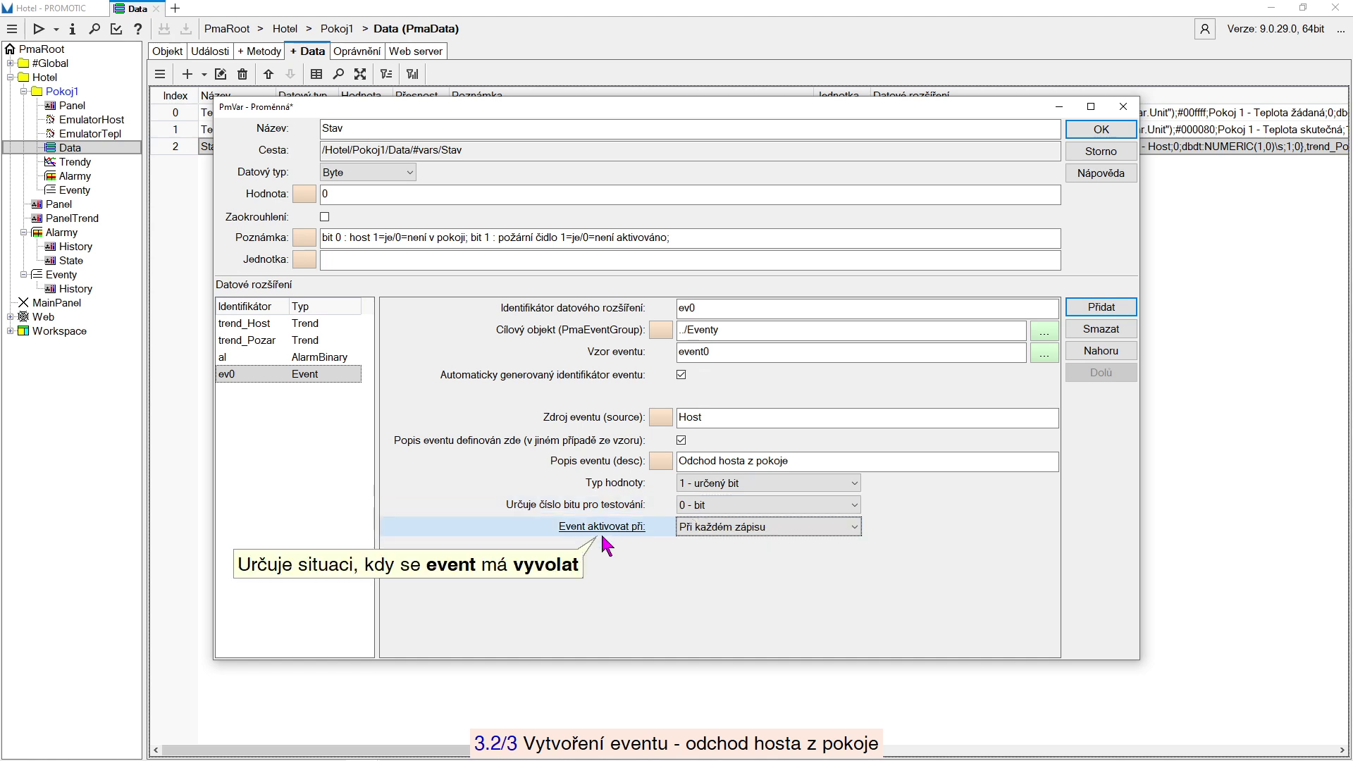
pyautogui.click(789, 533)
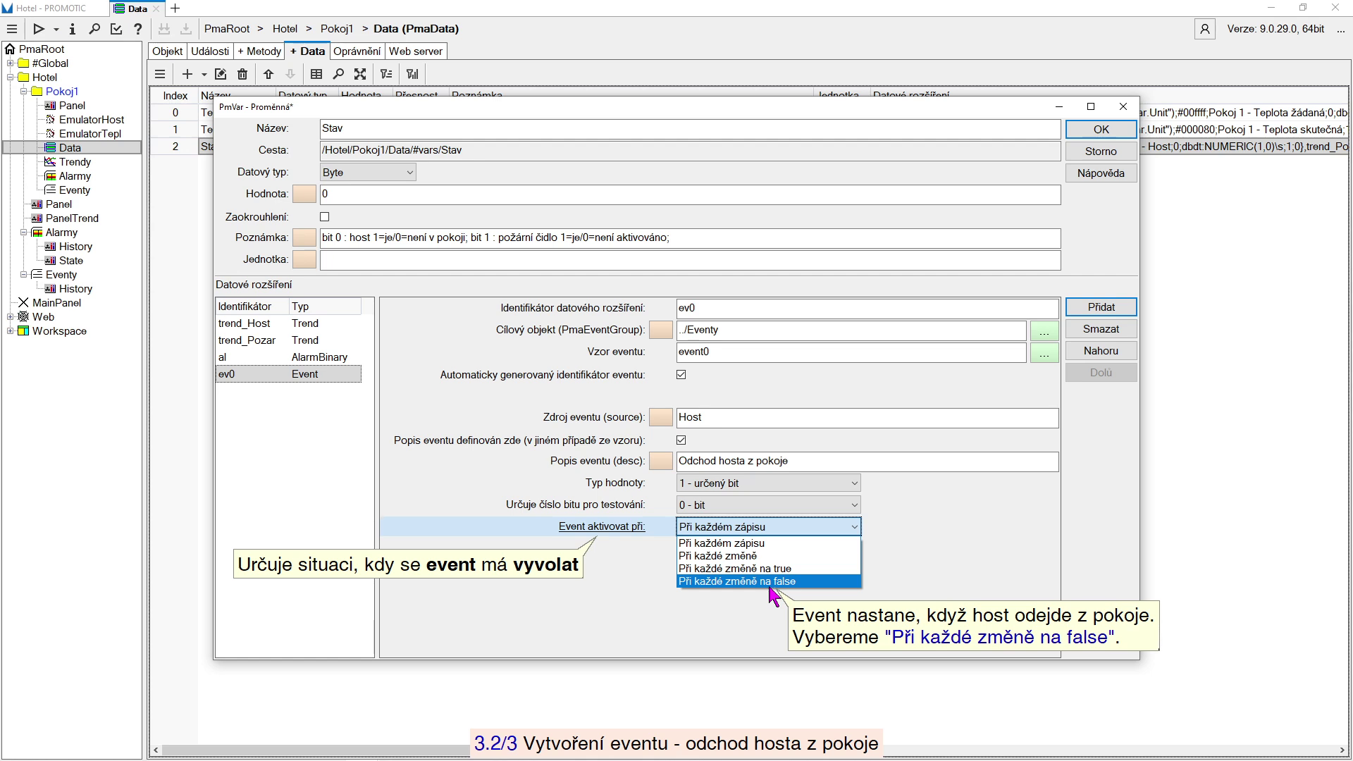
pyautogui.click(772, 582)
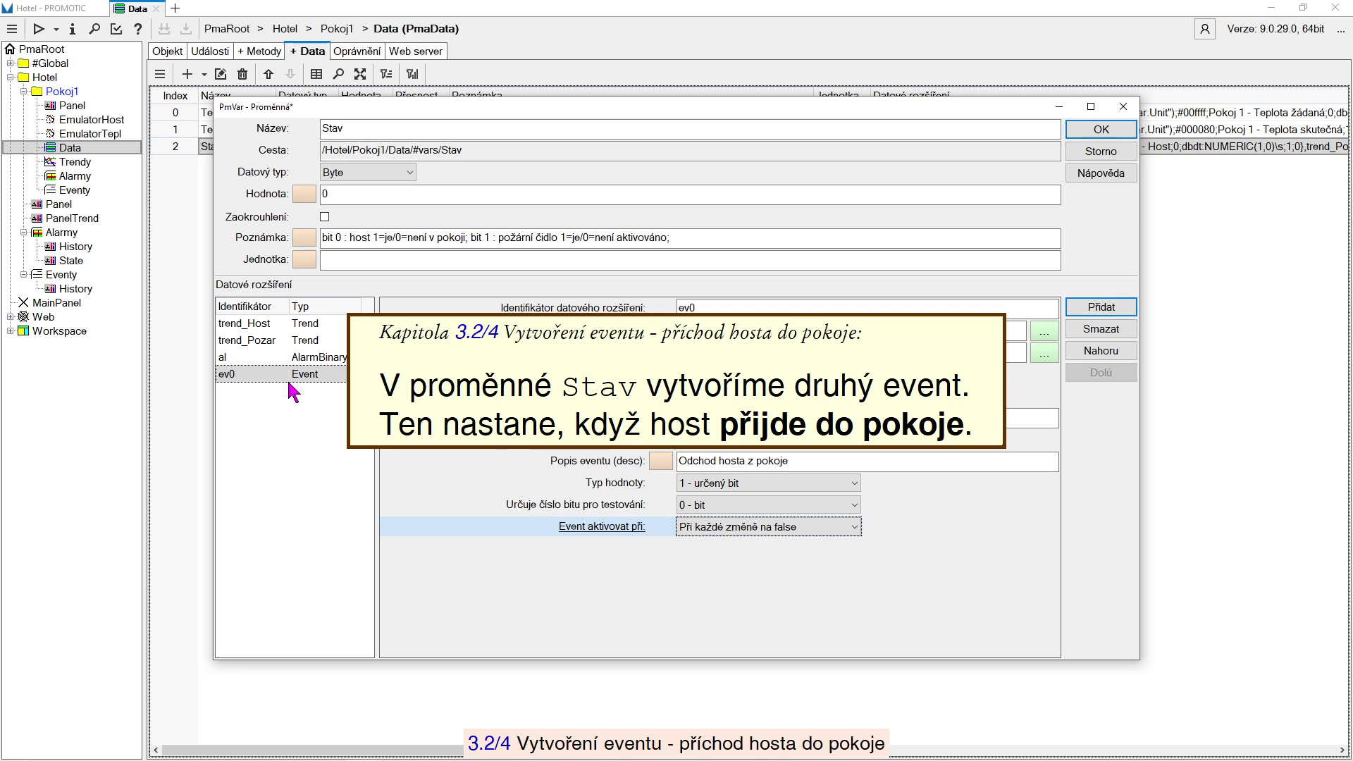
# Add a second Event data extension to the Stav variable with the identifier ev1
pyautogui.click(1103, 310)
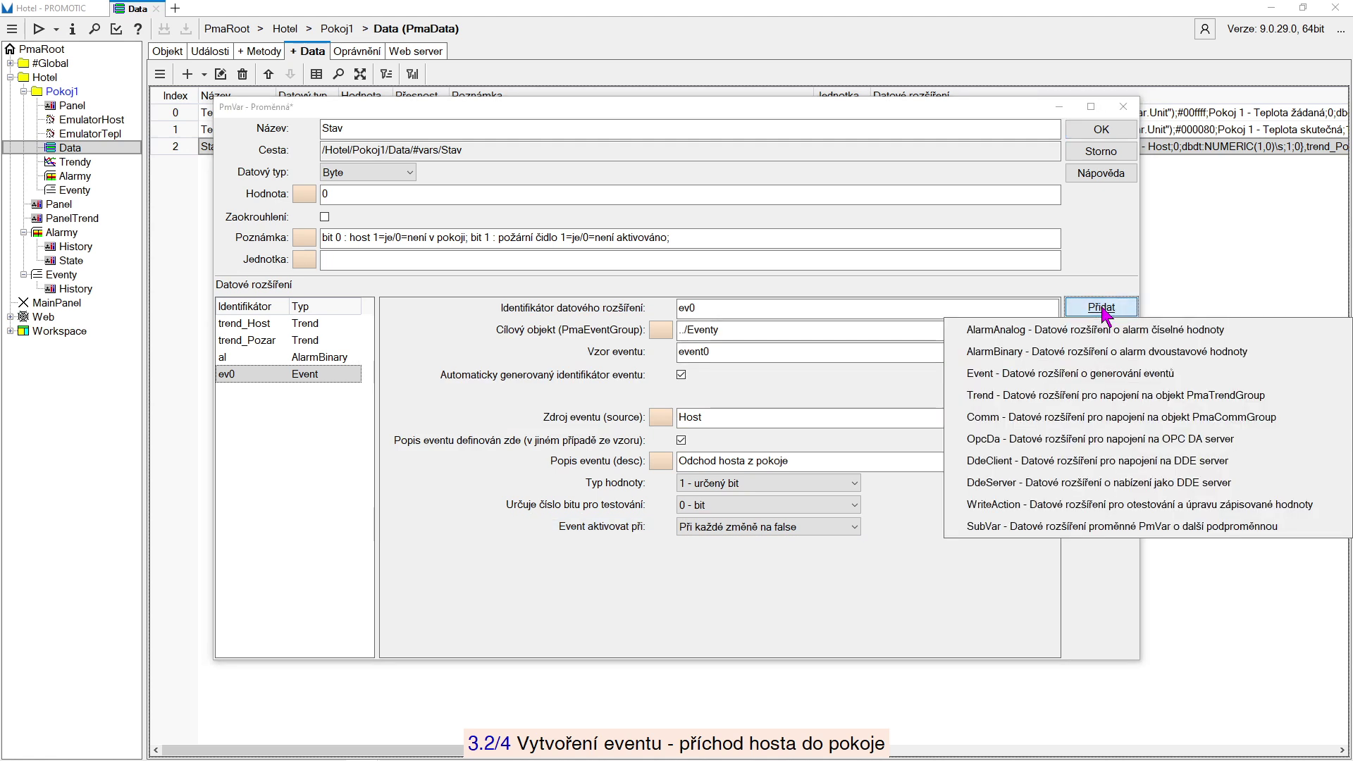
pyautogui.click(1112, 380)
pyautogui.click(679, 308)
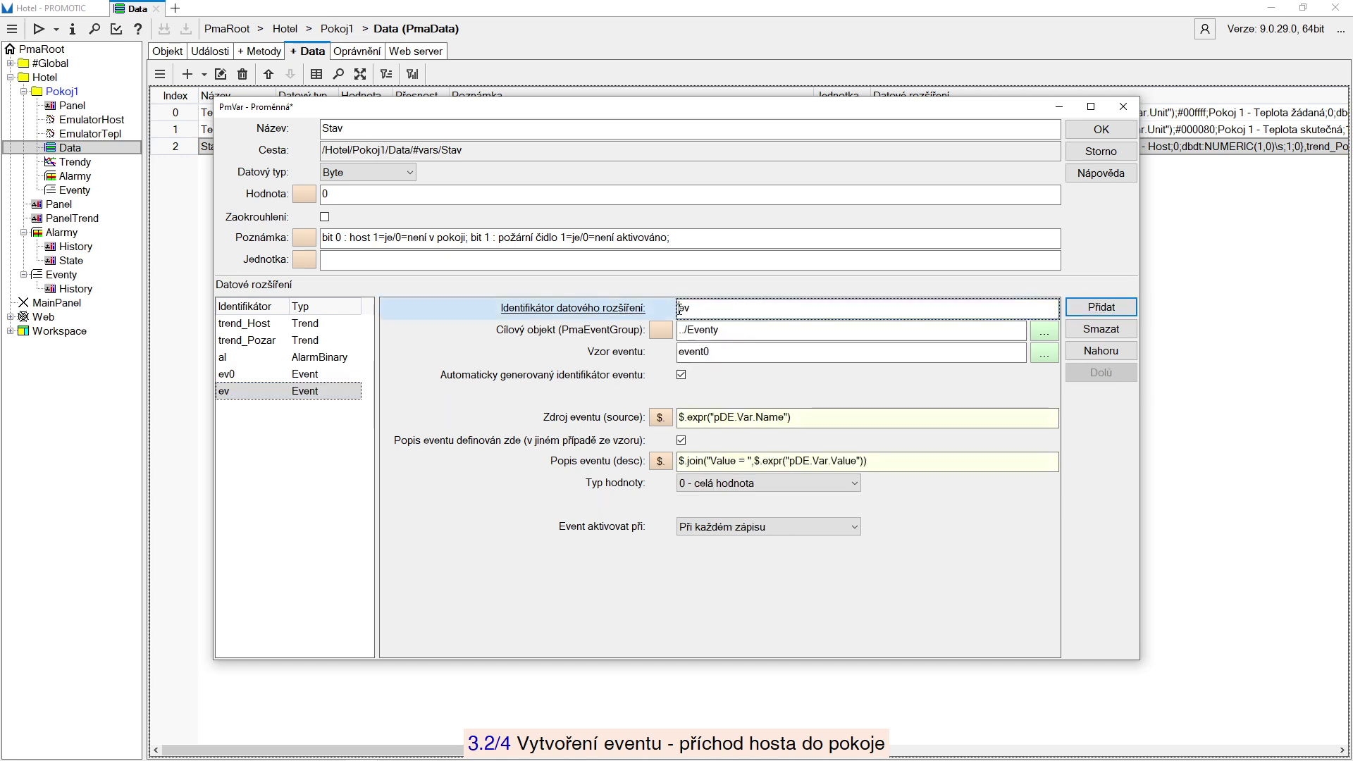
pyautogui.write('1')
# Set the ev1 event's source to Host and its description to "Příchod hosta do pokoje"
pyautogui.click(596, 424)
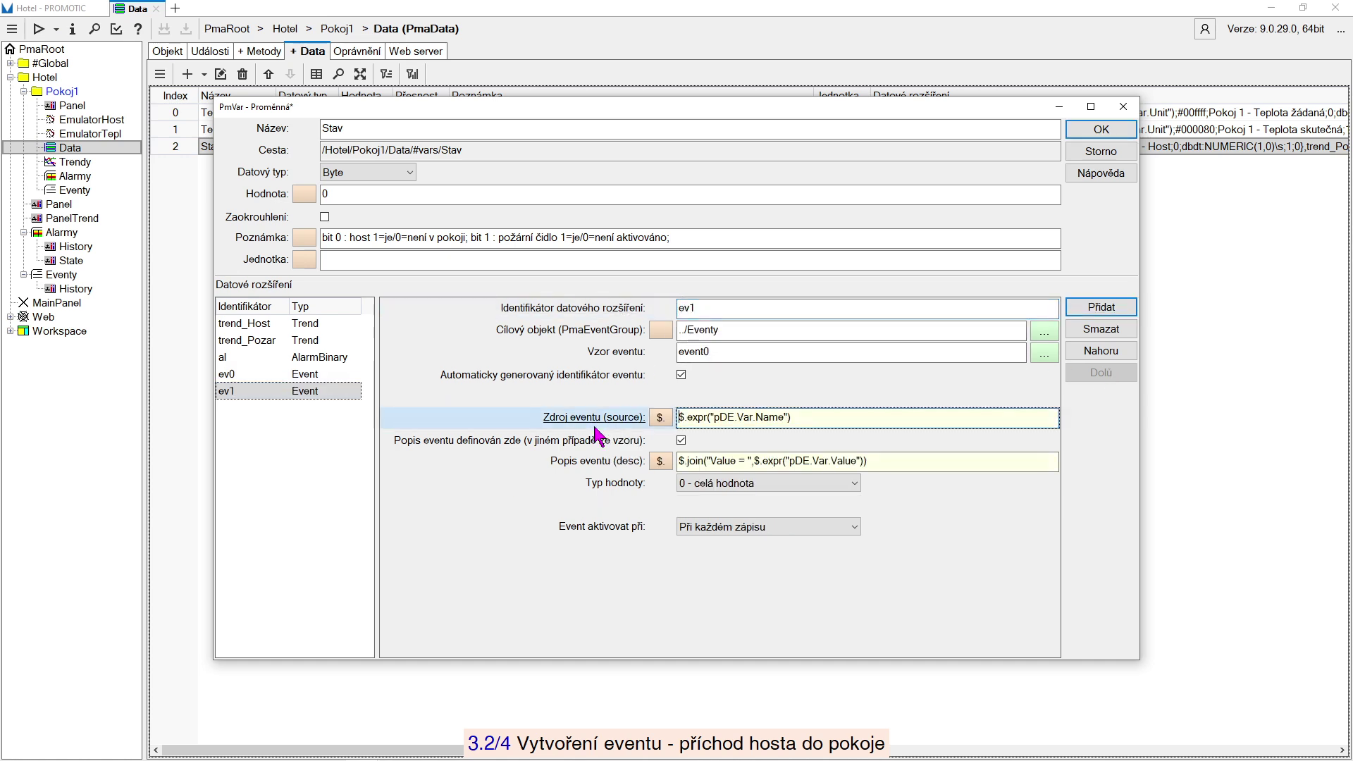
pyautogui.tripleClick(801, 418)
pyautogui.write('Host')
pyautogui.click(600, 471)
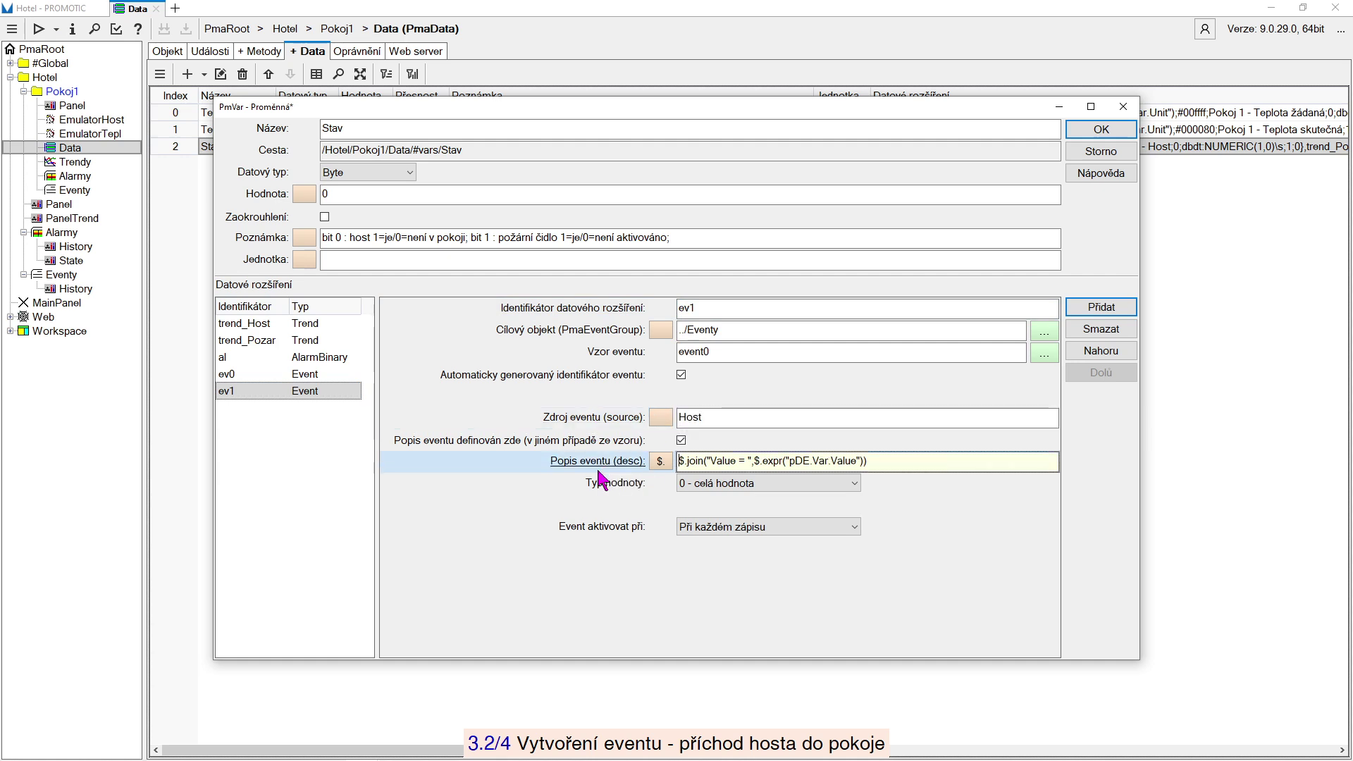
pyautogui.moveTo(910, 463); pyautogui.dragTo(680, 462)
pyautogui.write('Příchod hosta do pokoje')
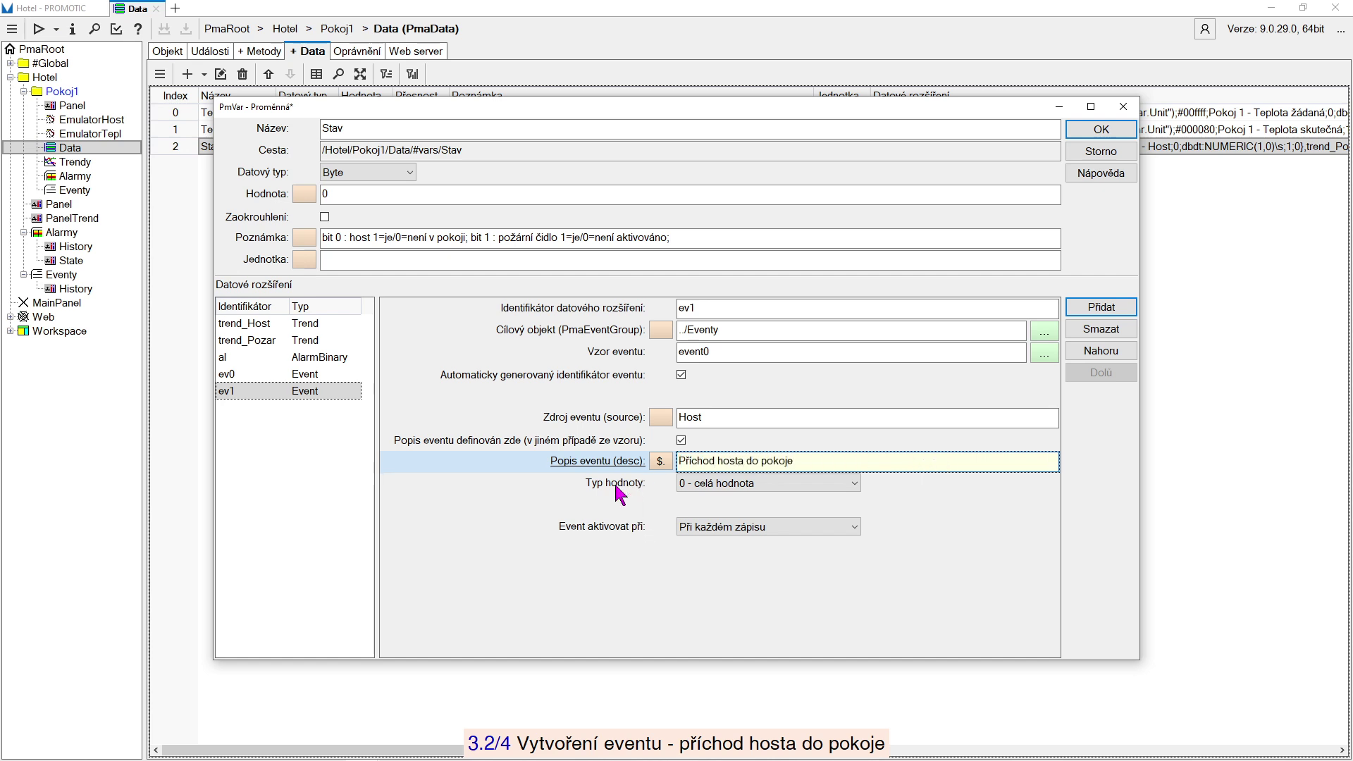
# Set ev1's value type to "1 - určený bit" and activation to "Při každé změně na true", and accept the Stav variable changes
pyautogui.click(615, 482)
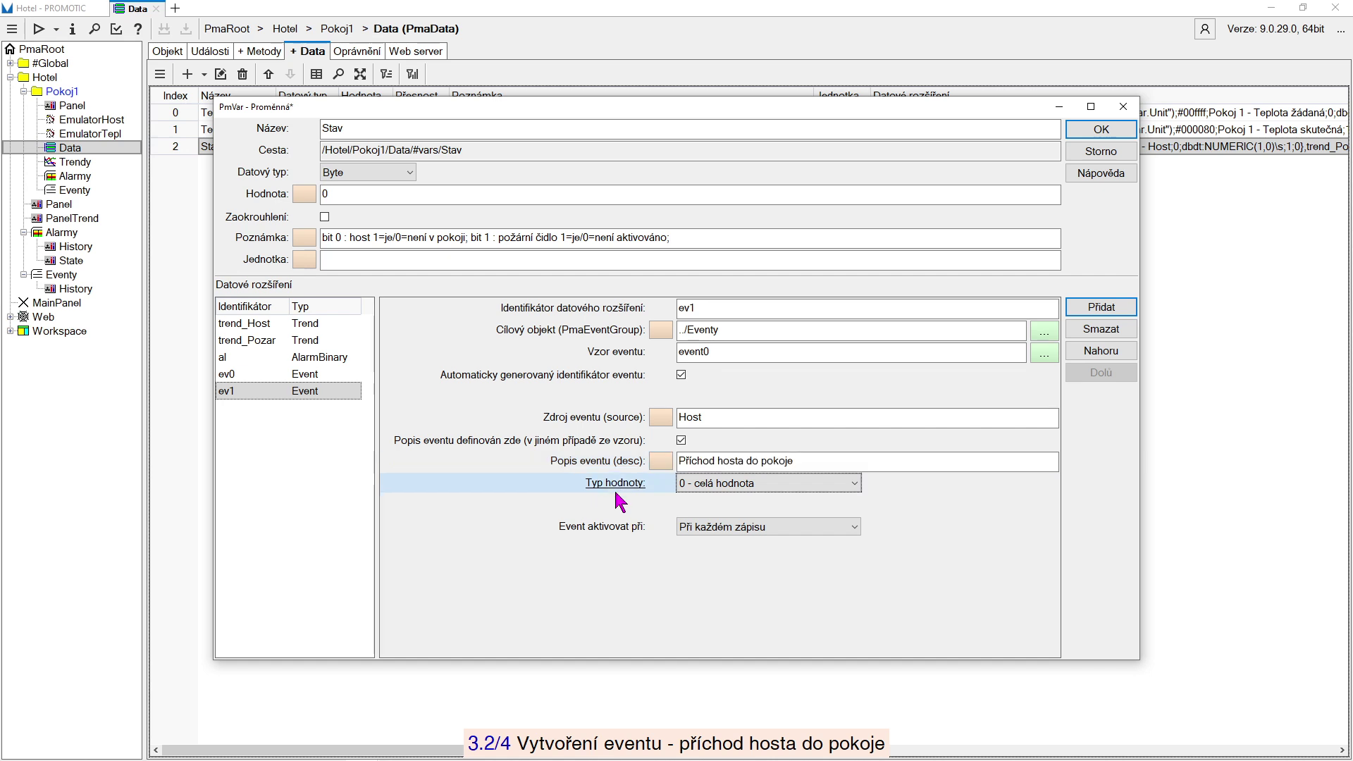
pyautogui.click(774, 490)
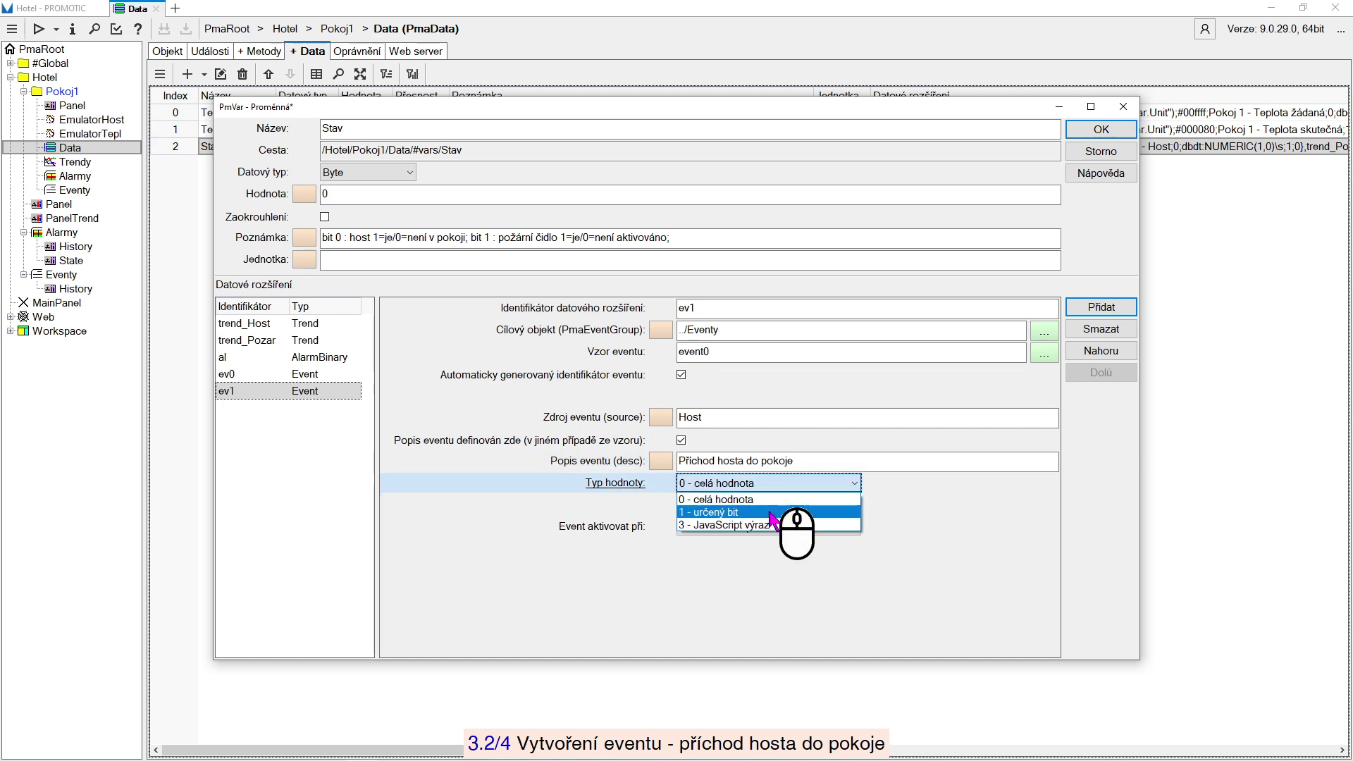
pyautogui.click(788, 515)
pyautogui.click(601, 520)
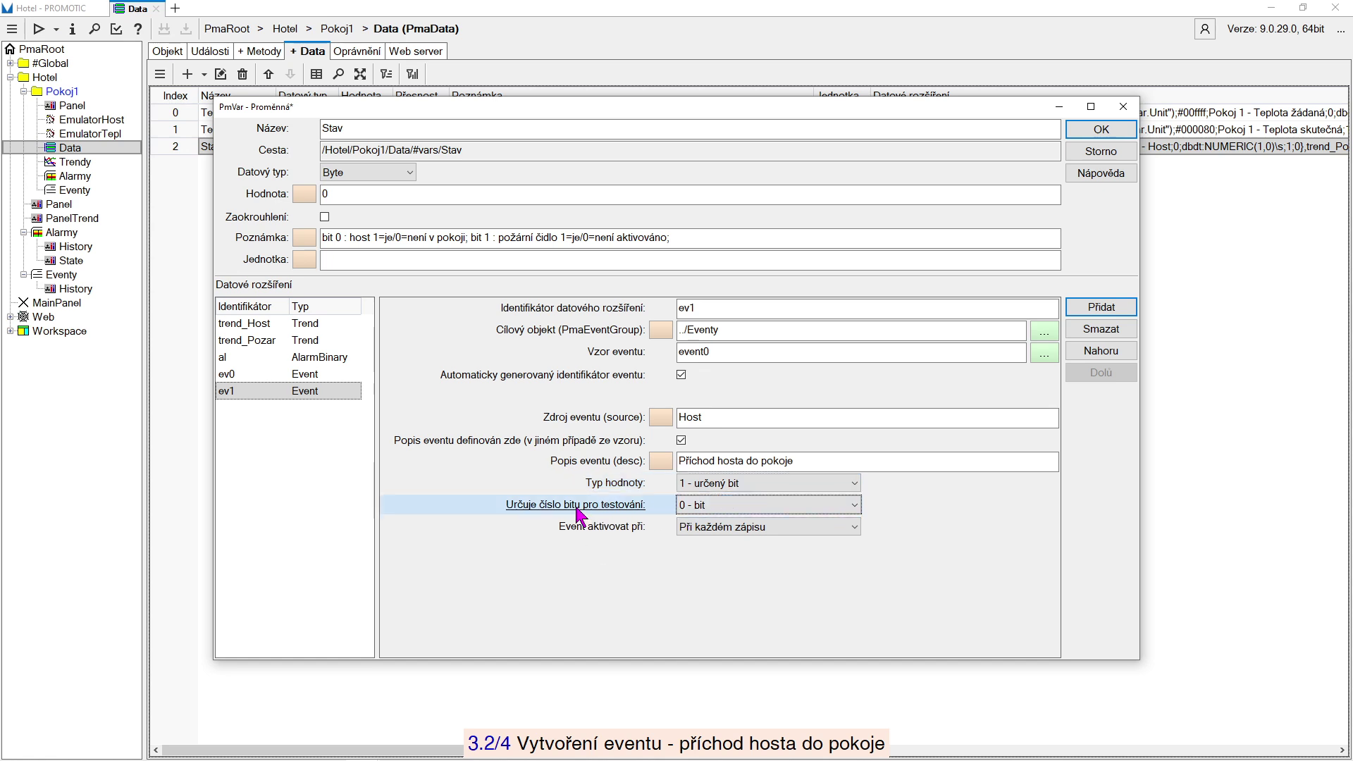
pyautogui.click(618, 529)
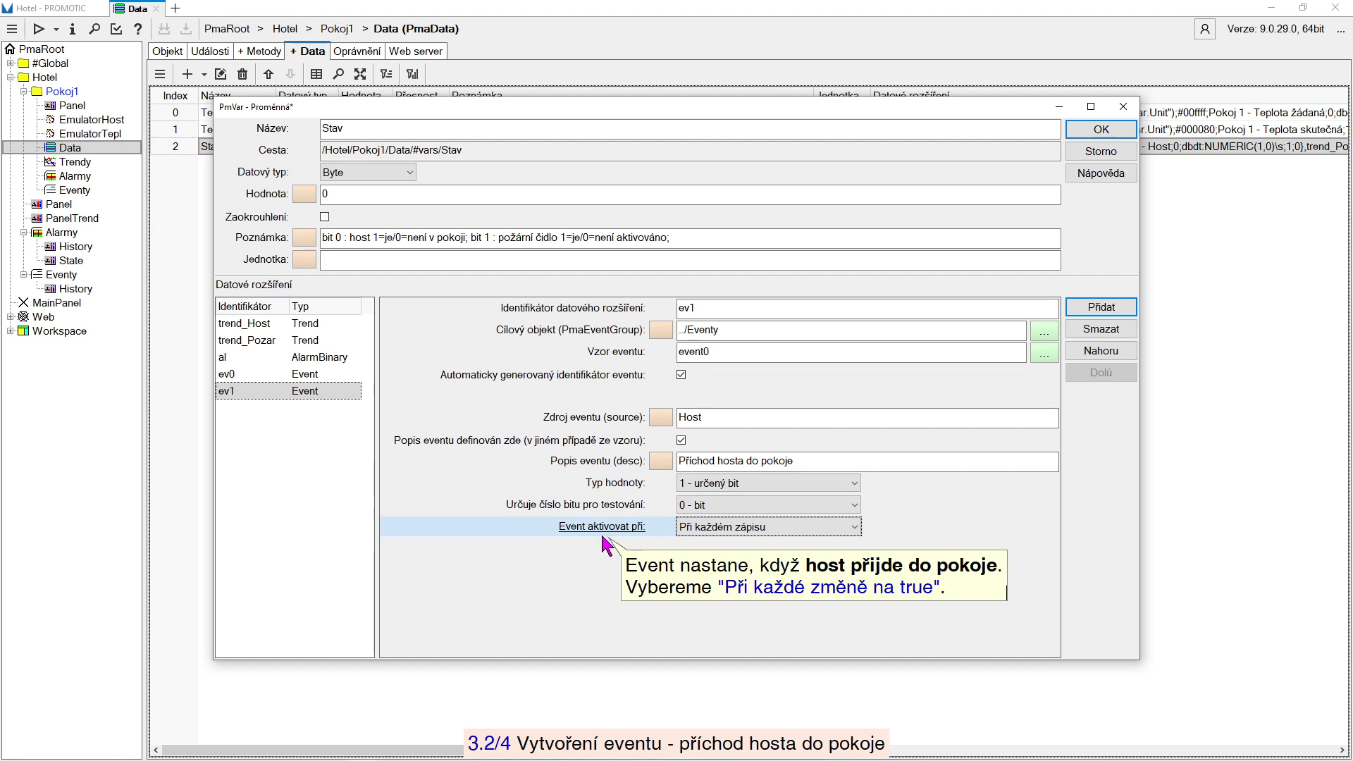
pyautogui.click(790, 527)
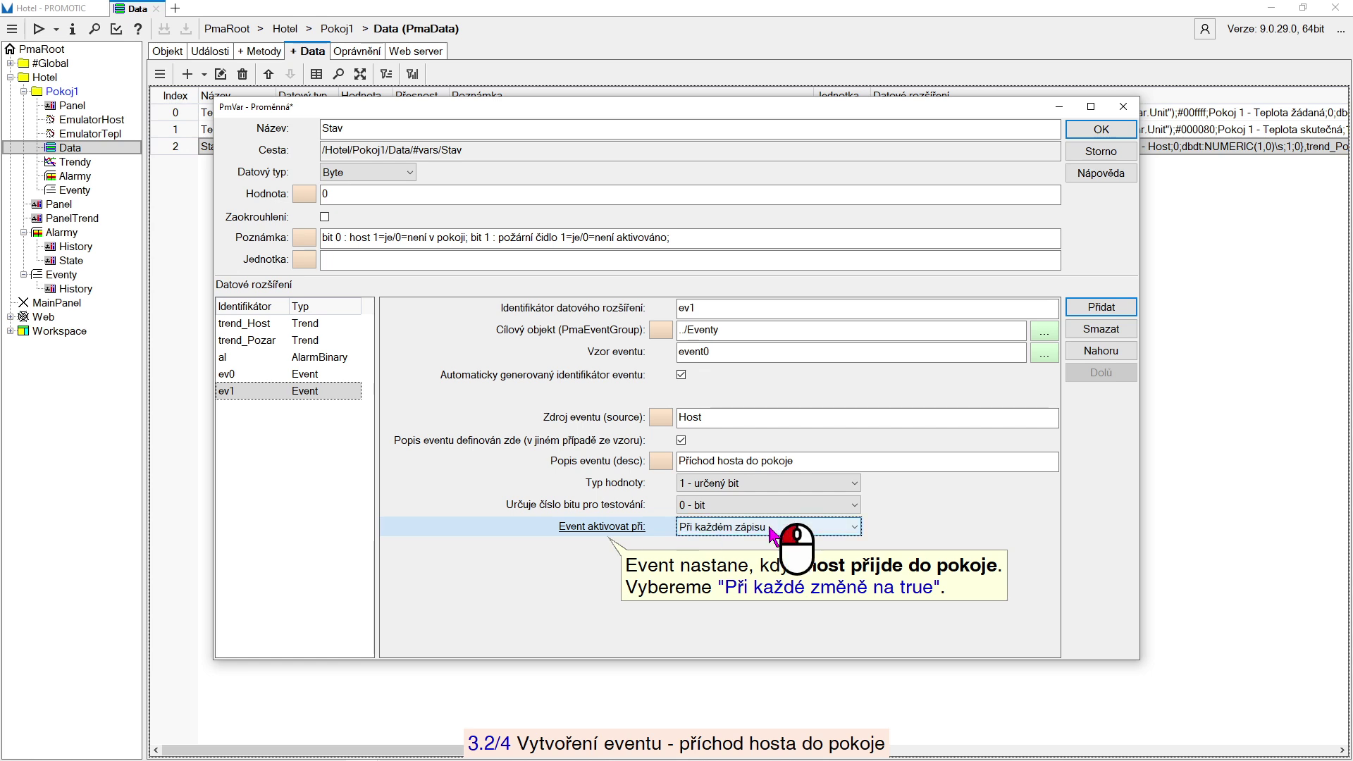
pyautogui.click(772, 570)
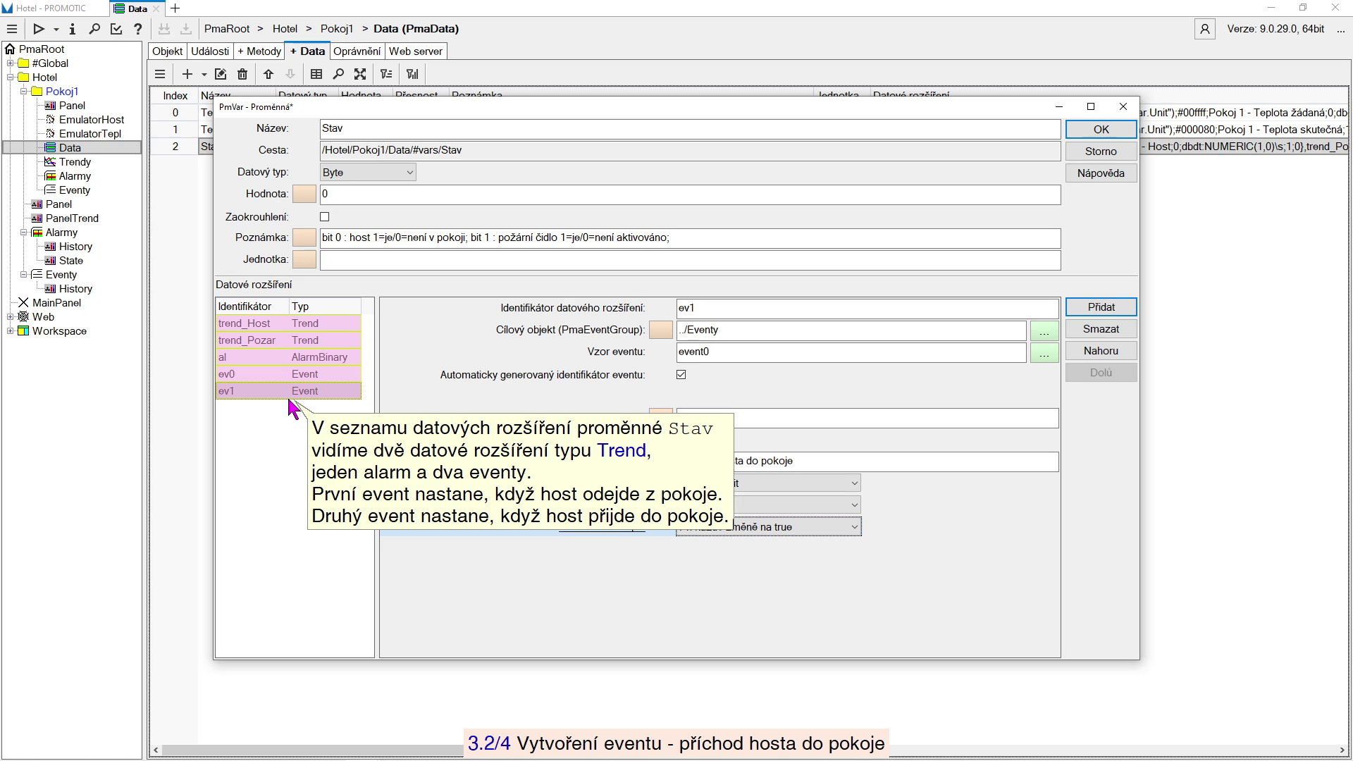
pyautogui.click(1101, 132)
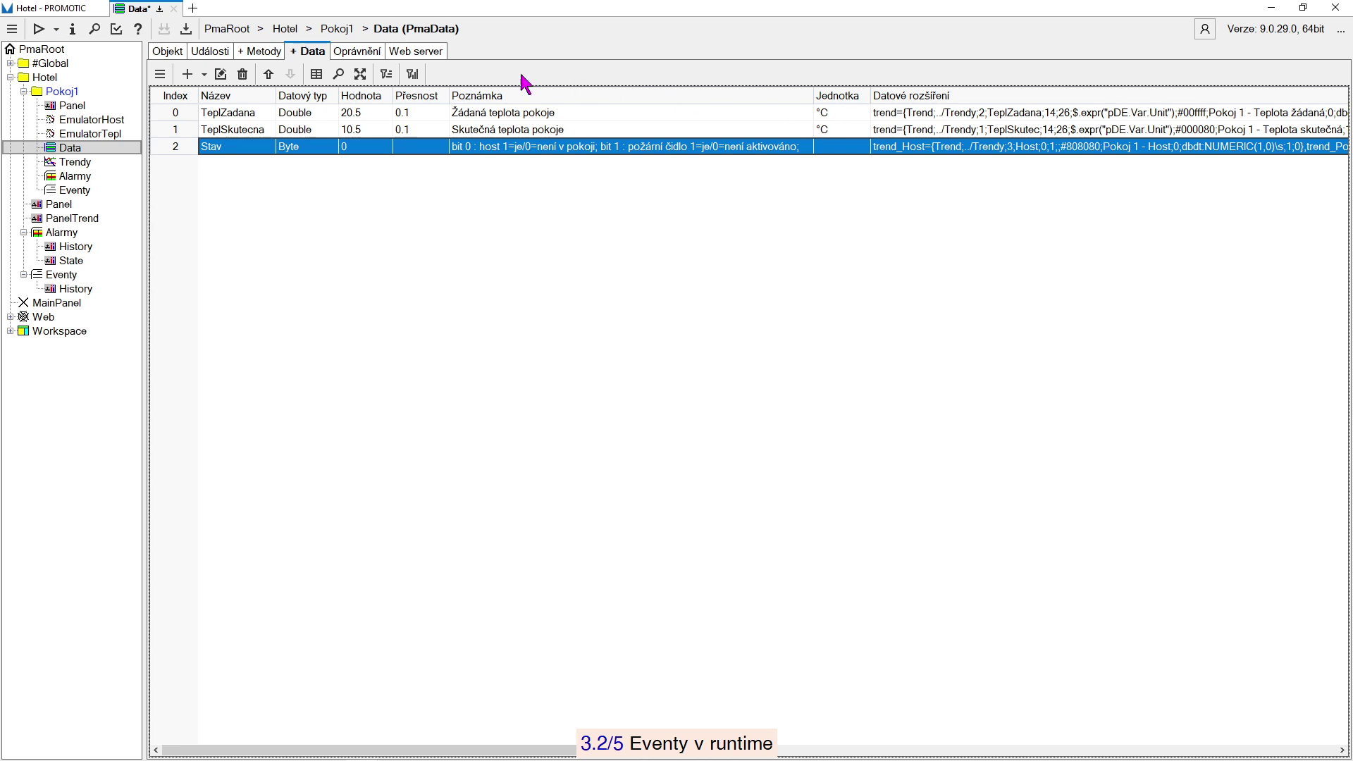
# Run the Hotel application, open the Pokoj1 picture and start its emulation
pyautogui.click(40, 31)
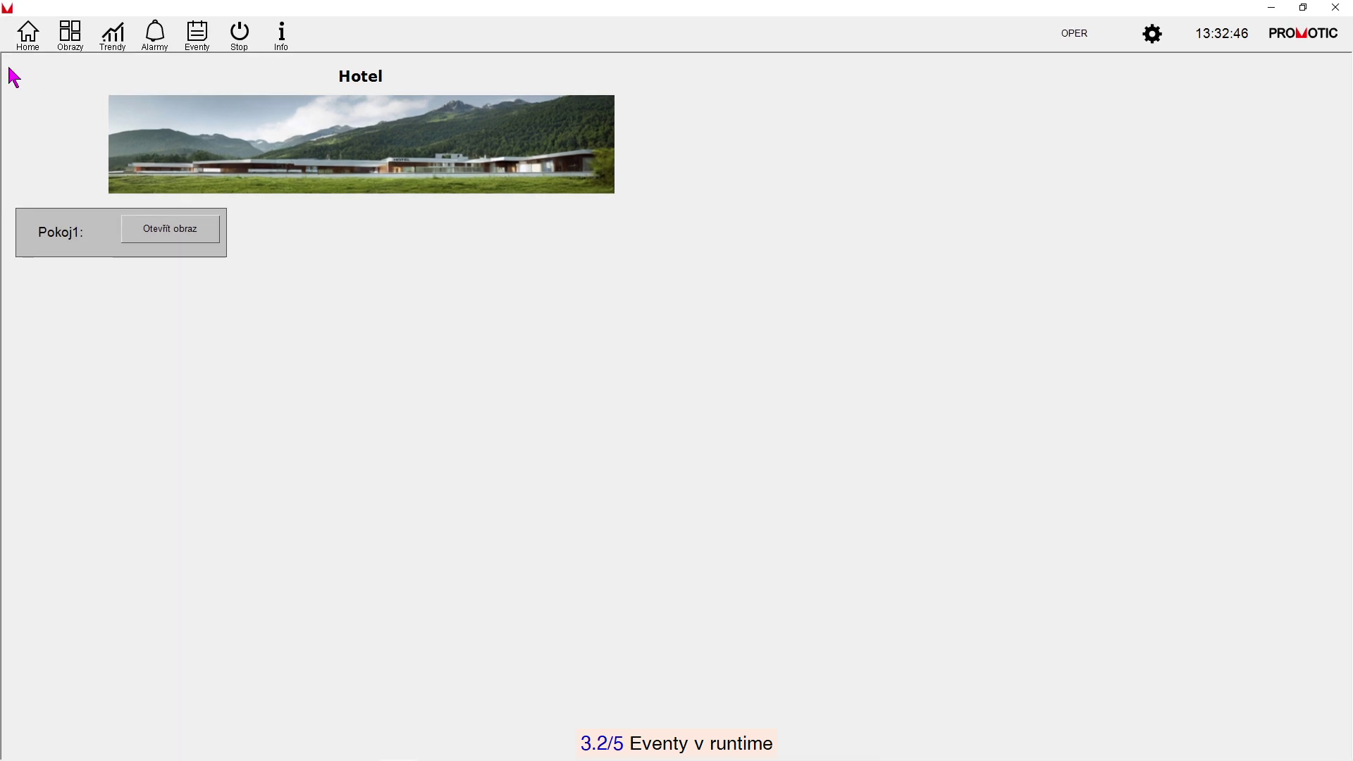
pyautogui.click(178, 229)
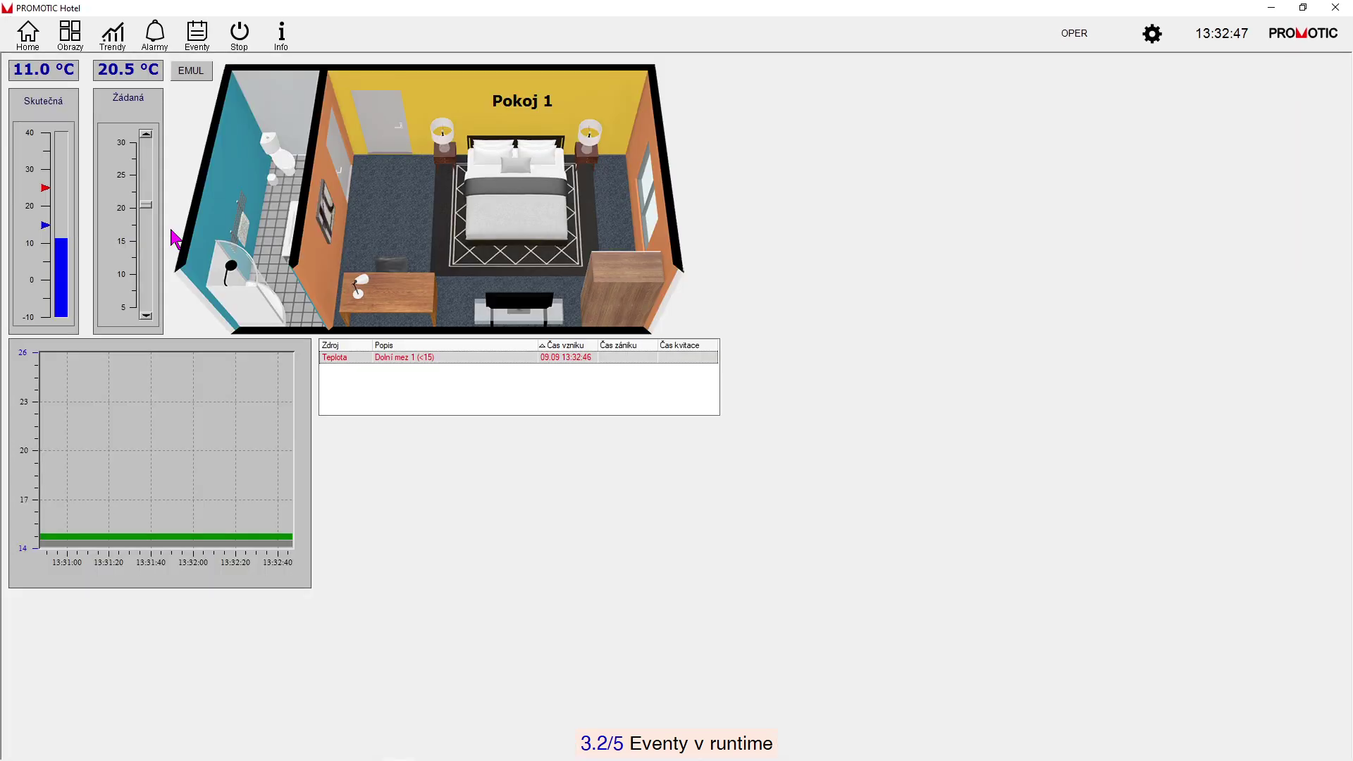
pyautogui.click(201, 73)
pyautogui.click(232, 109)
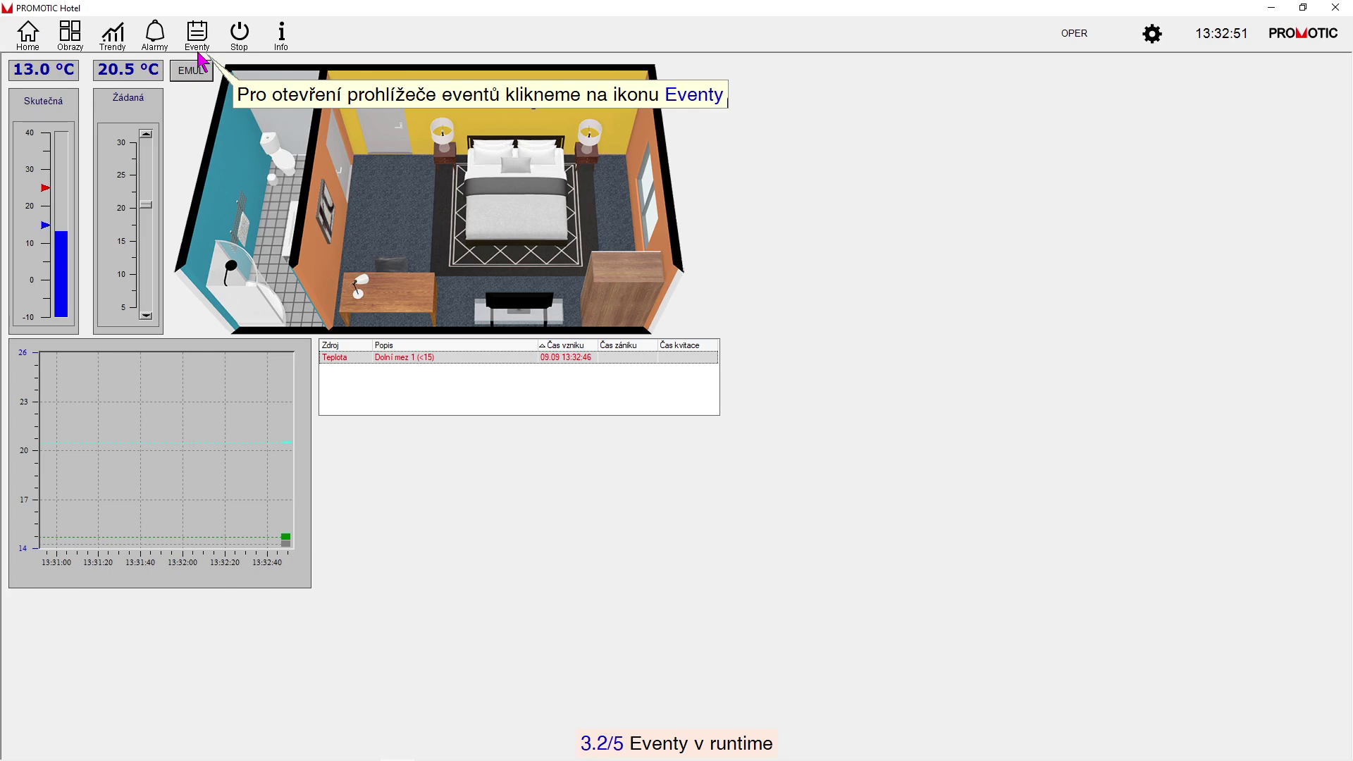
# Open the event history viewer for Hotel, narrow its window and move it clear of the room picture
pyautogui.click(198, 32)
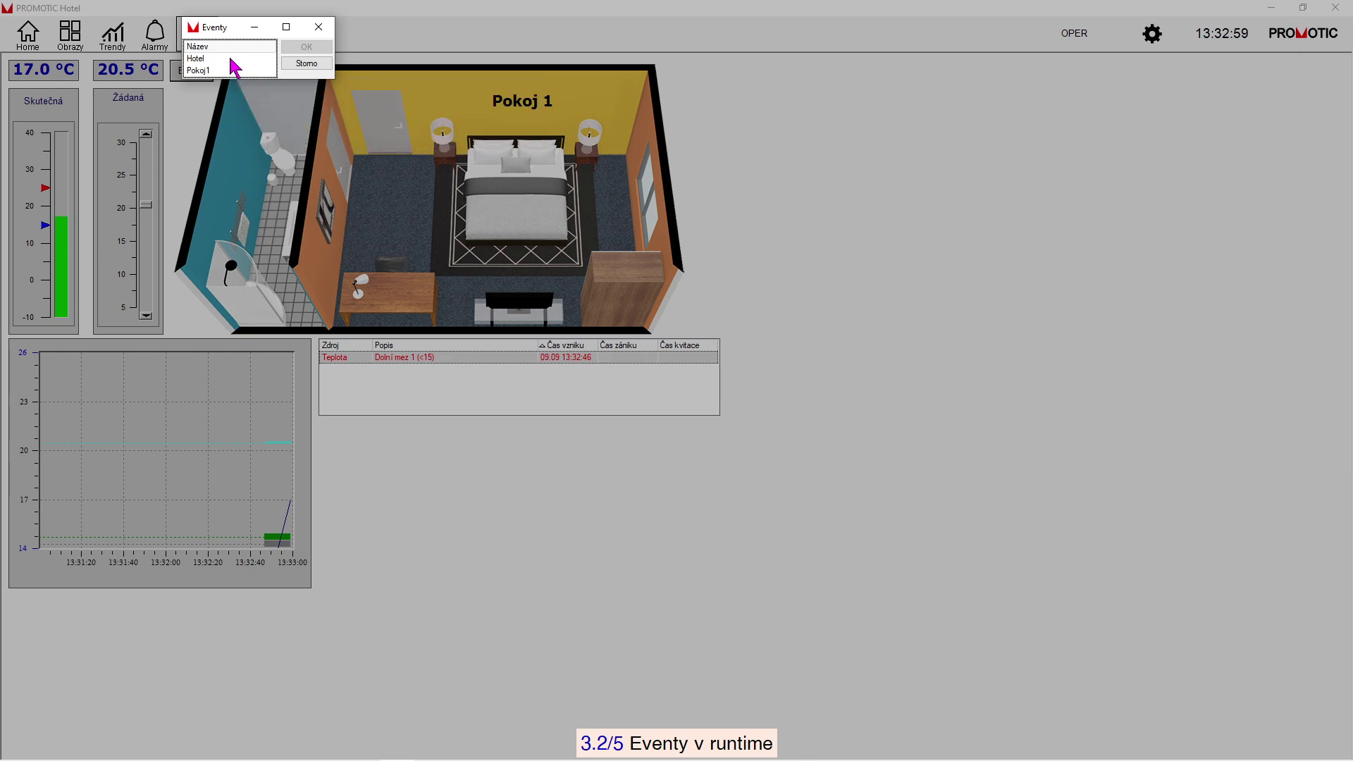
pyautogui.doubleClick(231, 59)
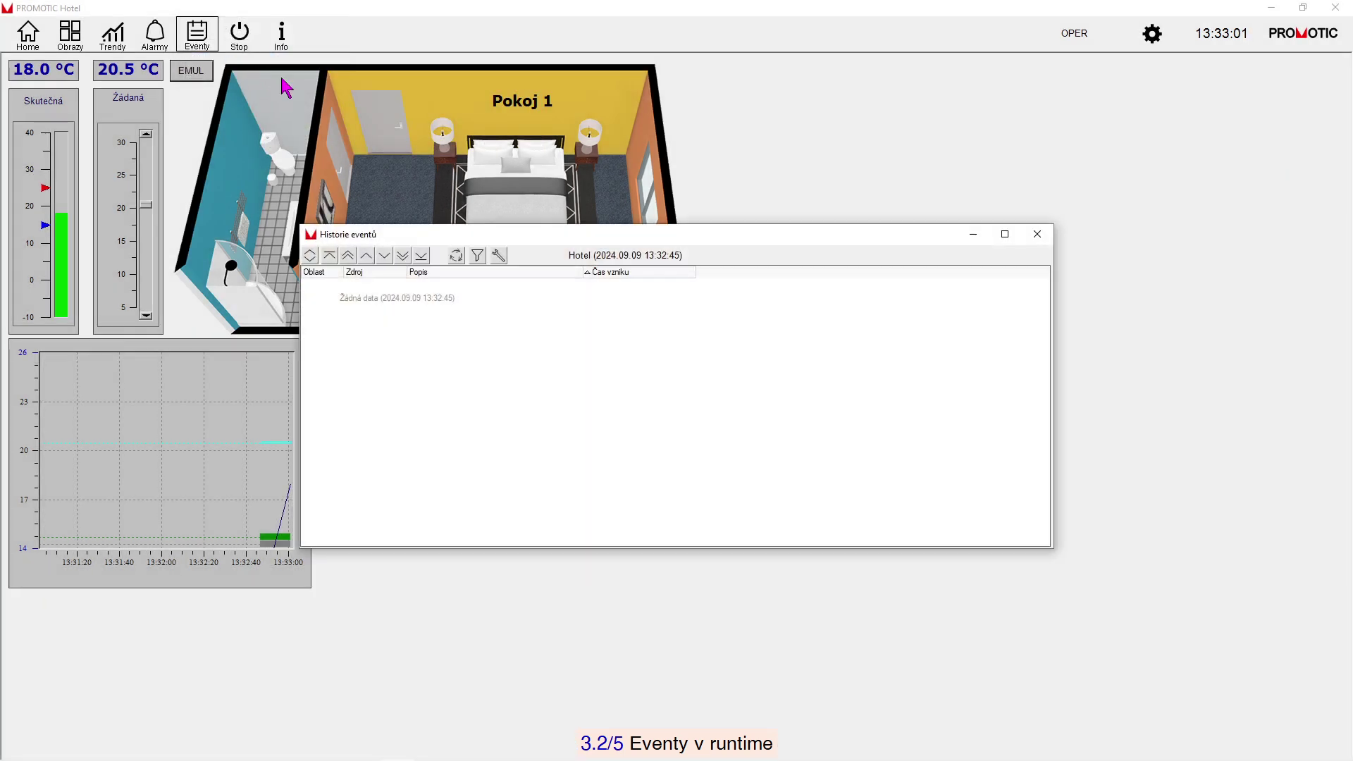
pyautogui.moveTo(1056, 388); pyautogui.dragTo(904, 389)
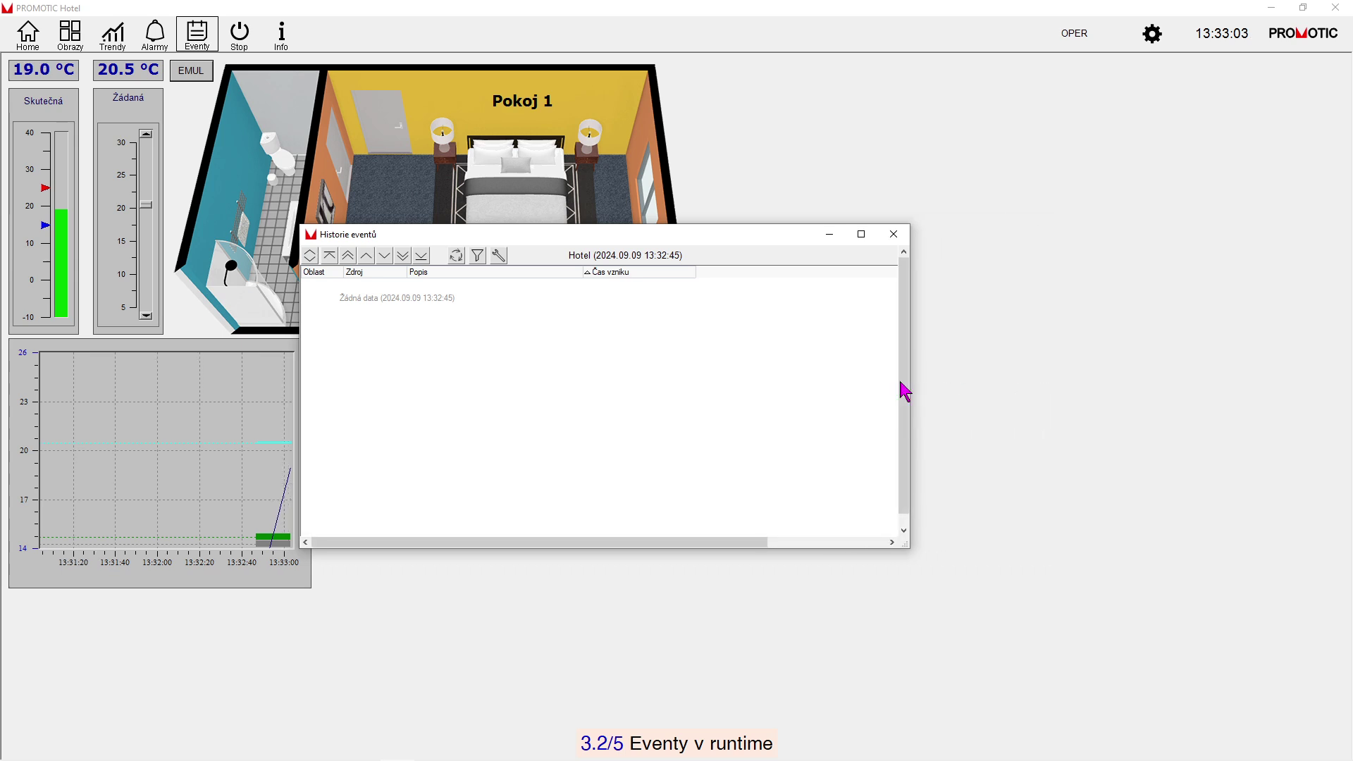
pyautogui.moveTo(618, 237); pyautogui.dragTo(1047, 352)
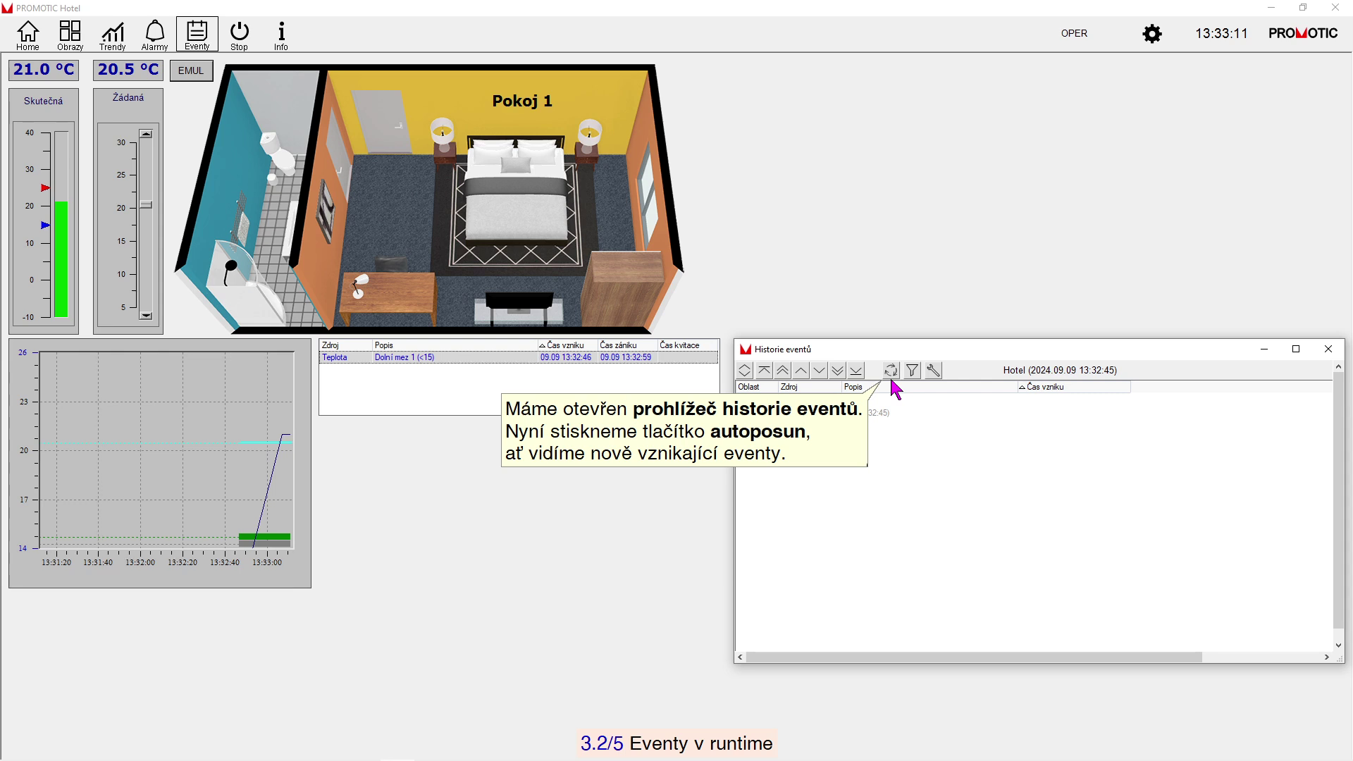
# Turn on automatic scrolling in the event history viewer and emulate the guest's arrival with "Změna stavu hosta"
pyautogui.click(891, 373)
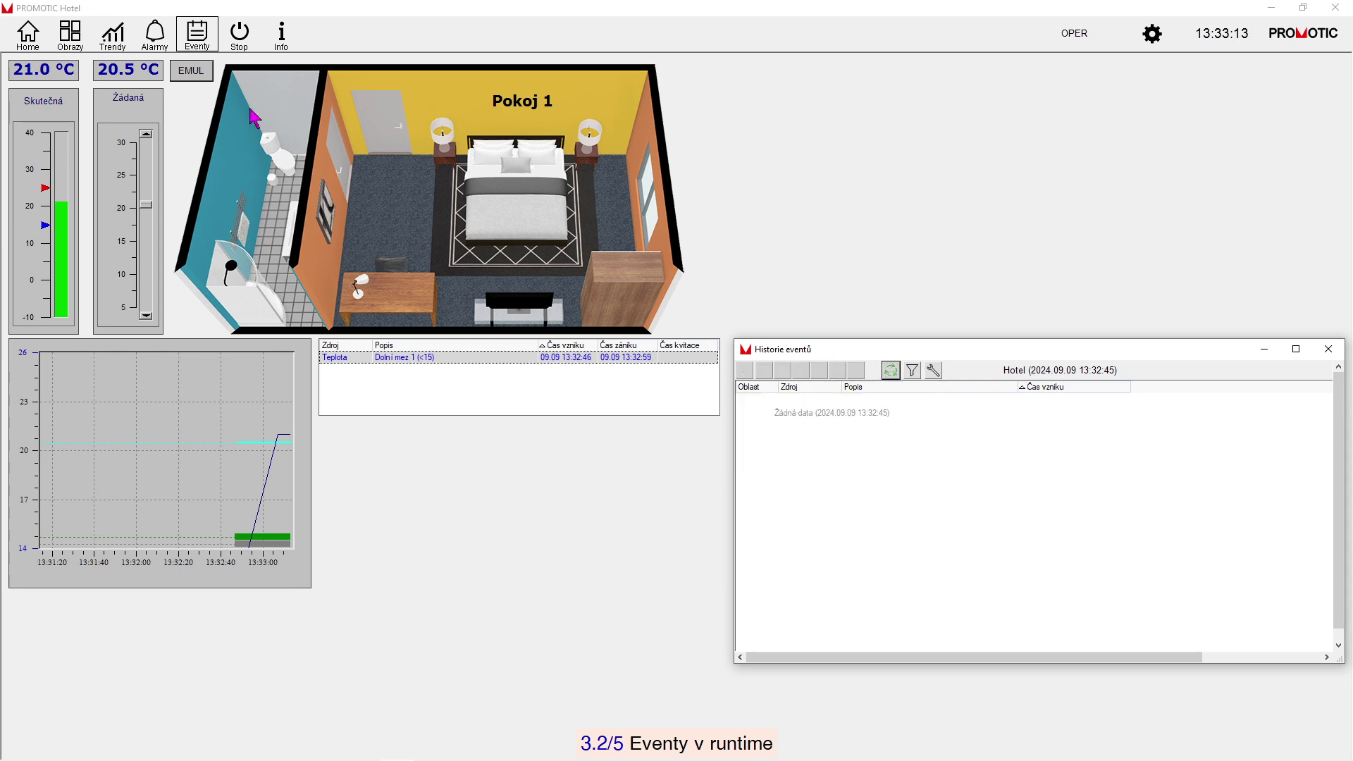
pyautogui.click(202, 75)
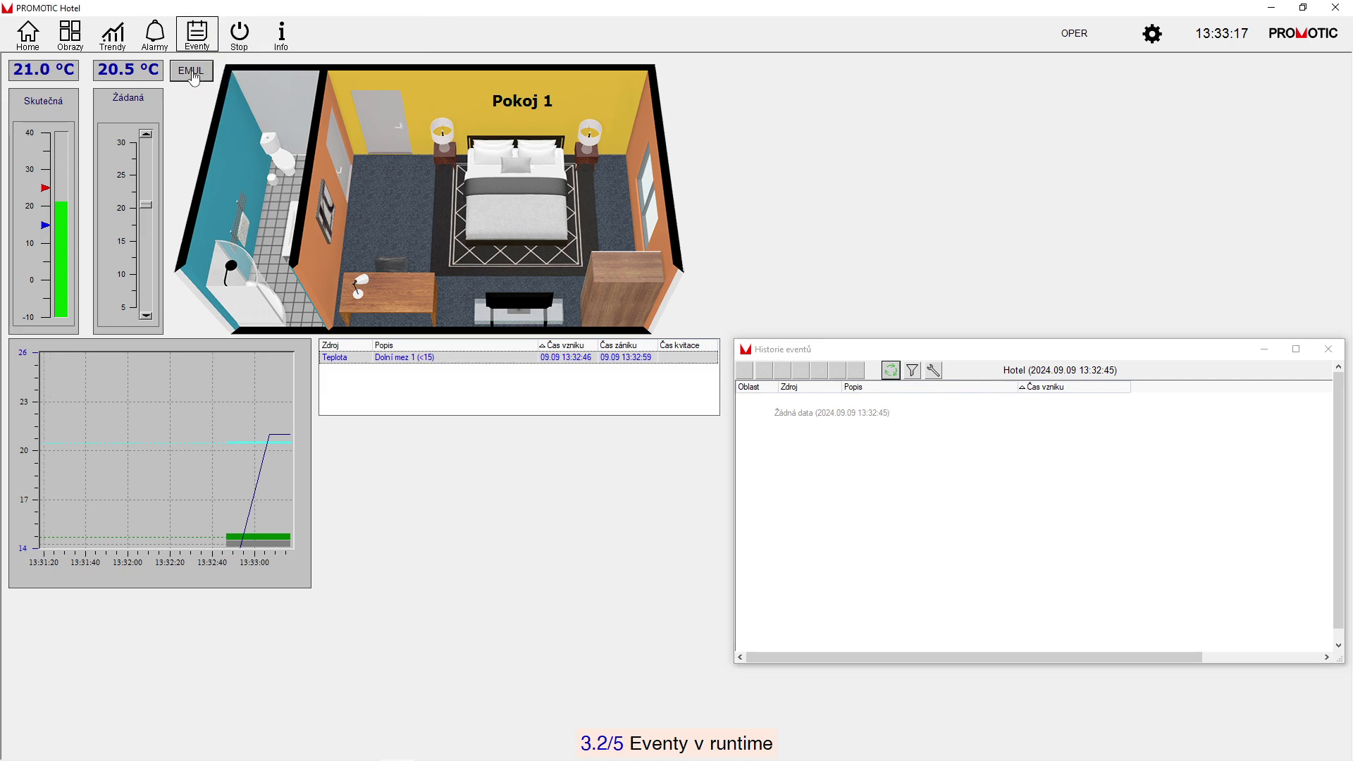
pyautogui.click(217, 83)
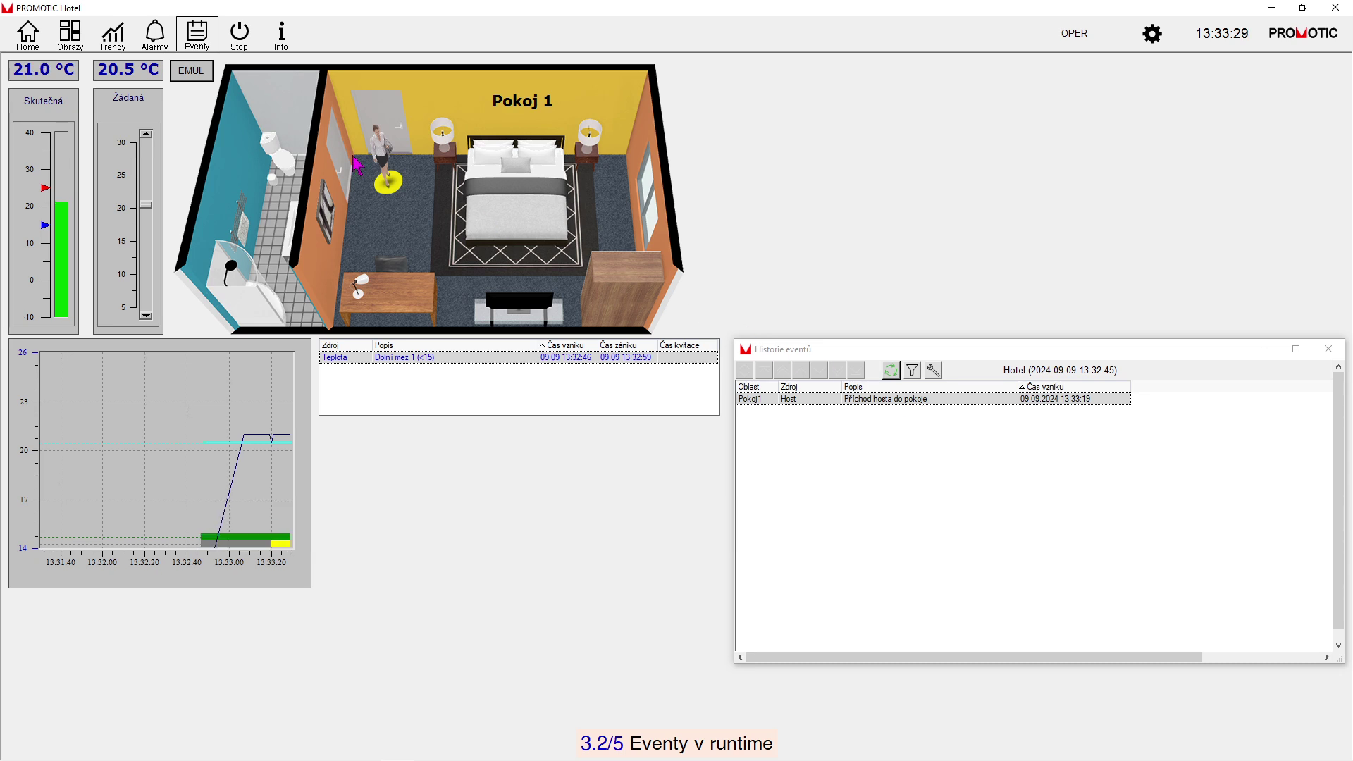
# Emulate the guest leaving and re-entering Pokoj 1 by changing the guest state twice, and close the event history viewer
pyautogui.click(196, 74)
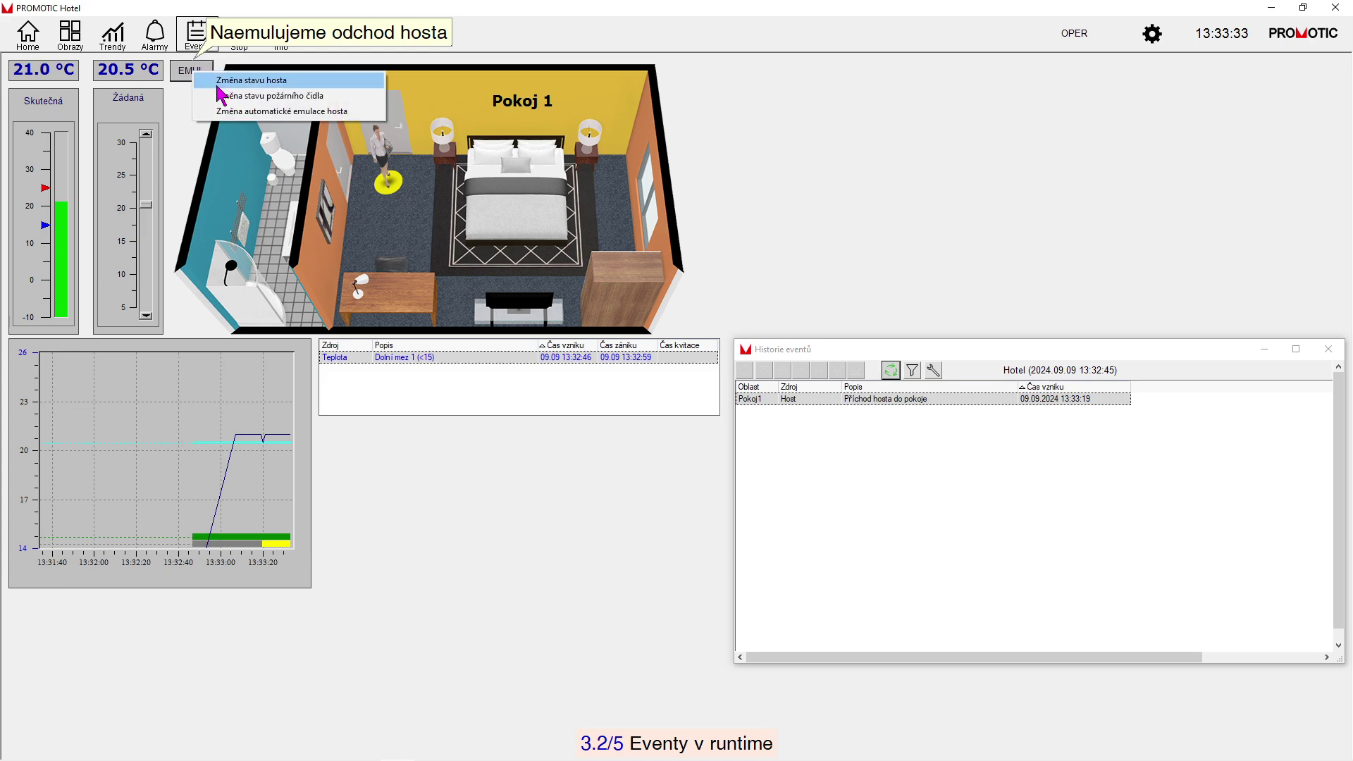
pyautogui.click(225, 81)
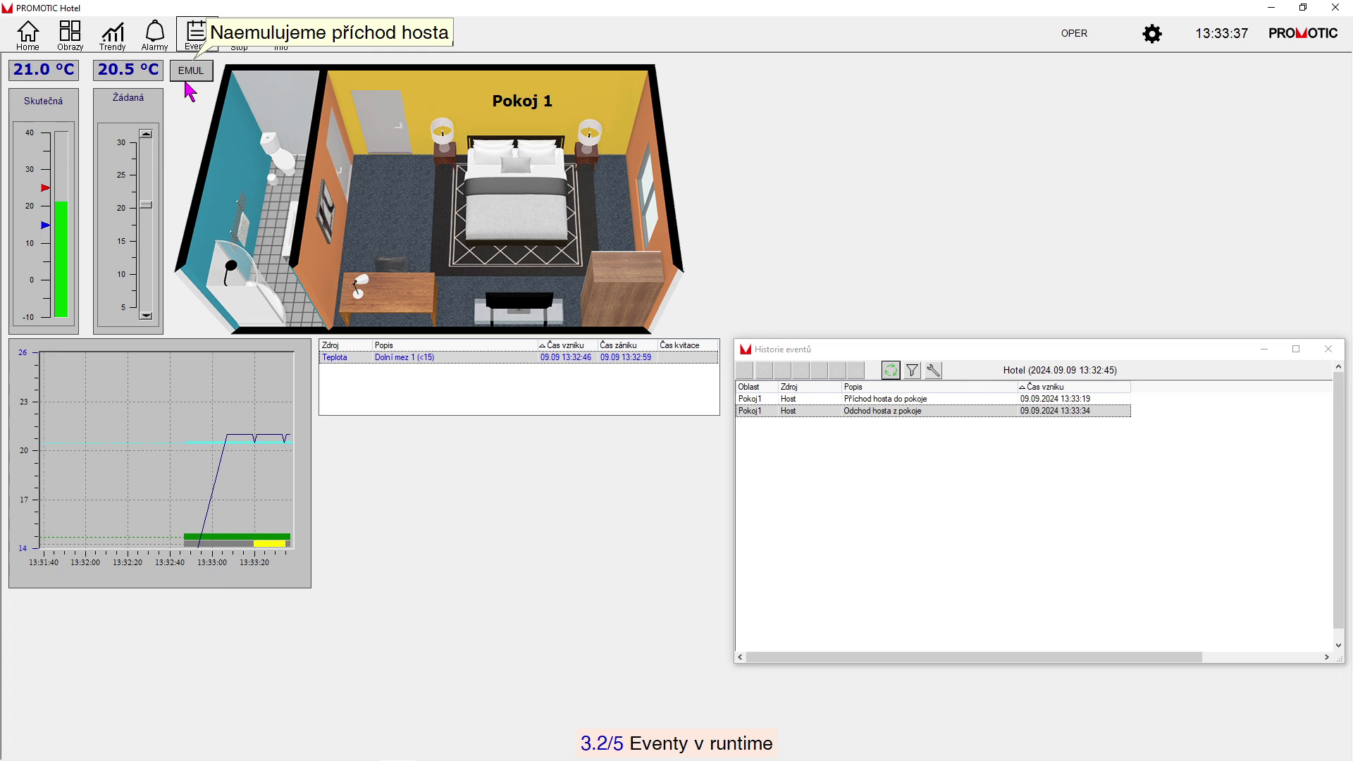
pyautogui.click(204, 76)
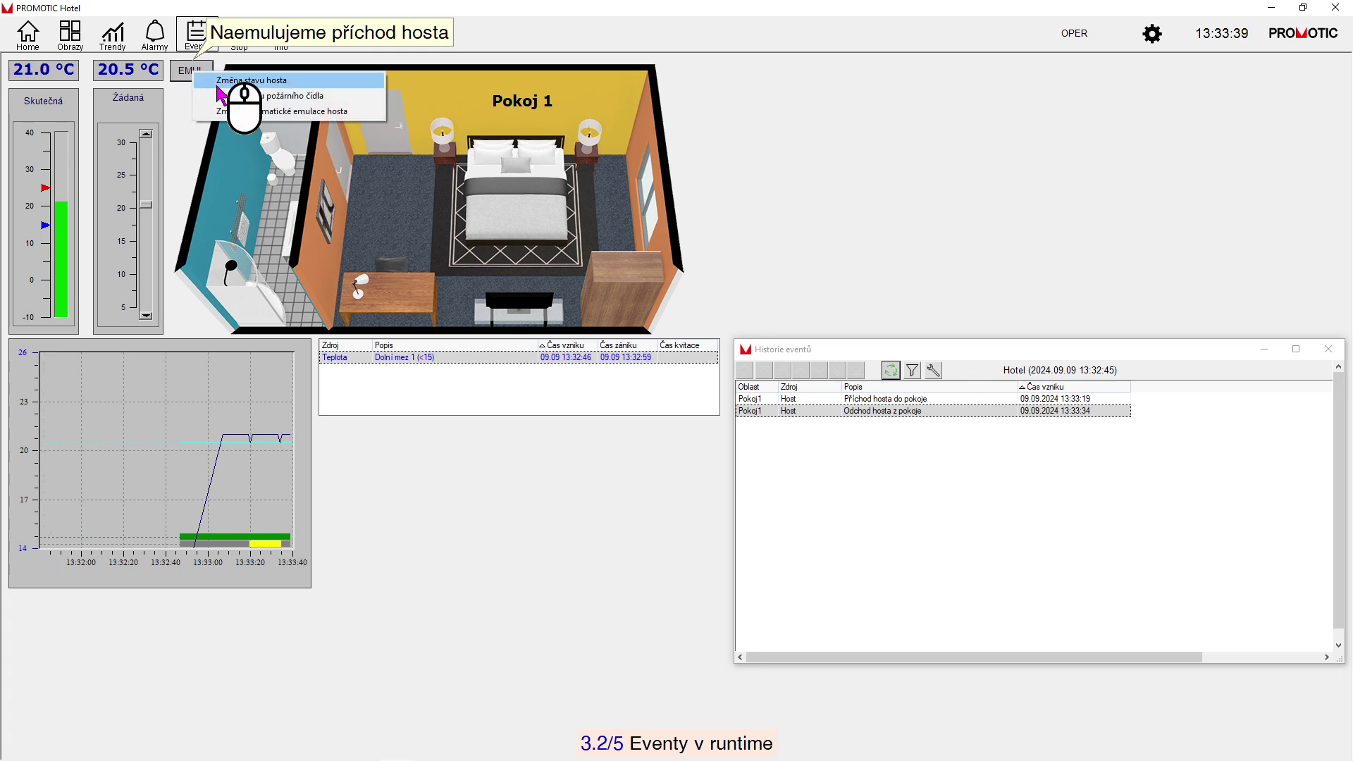
pyautogui.click(218, 82)
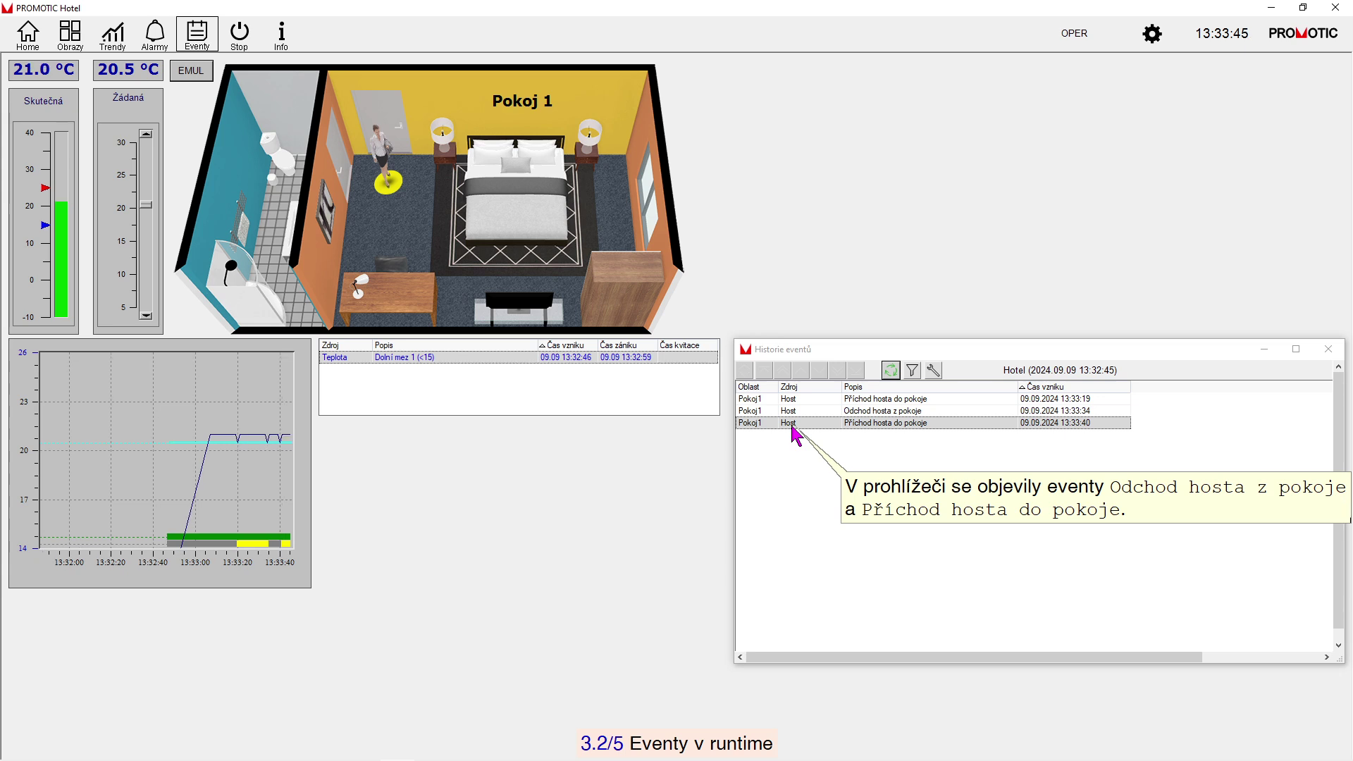
pyautogui.click(1328, 352)
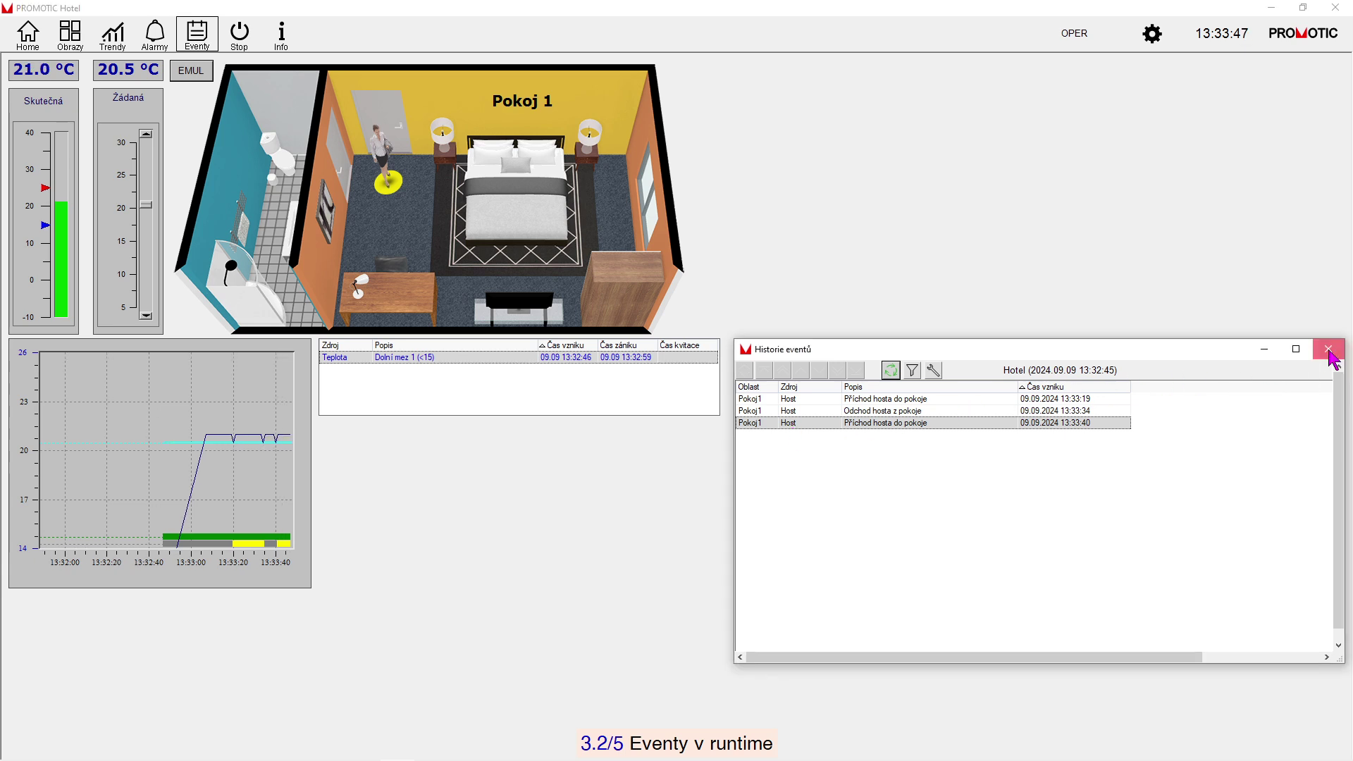